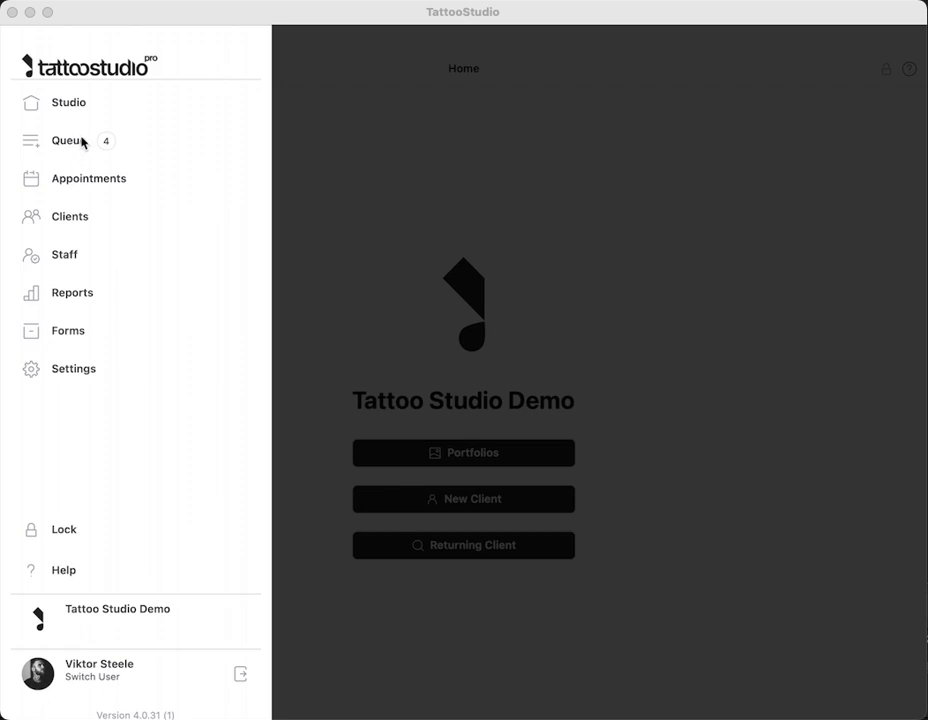
- Focus TattooStudio and open the Queue page listing the four incomplete walk-in entries
{"action": "left_click", "coordinate": [79, 140]}
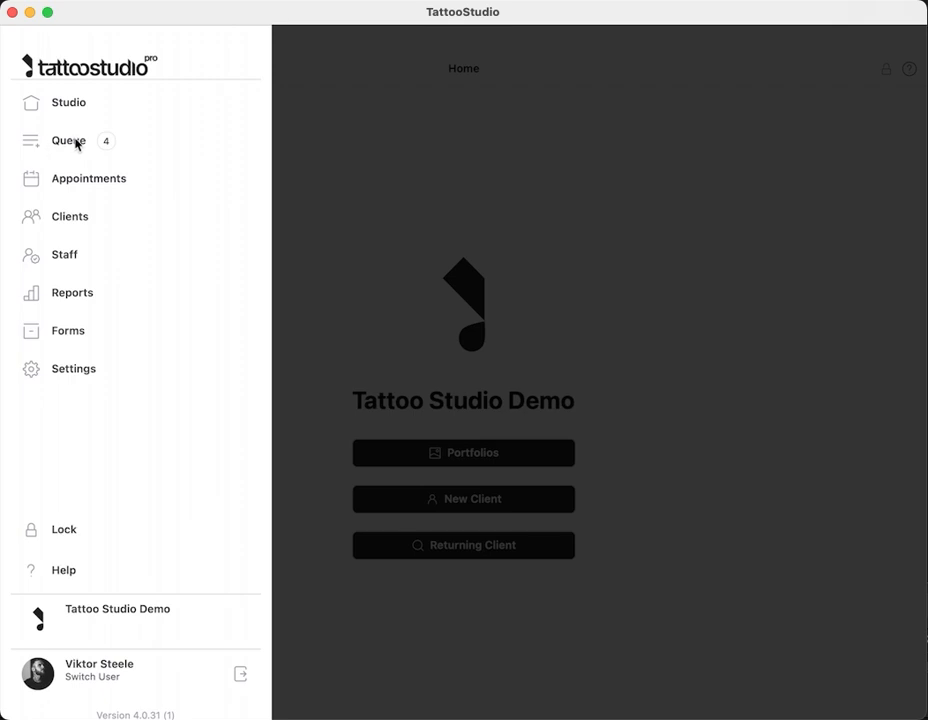
{"action": "left_click", "coordinate": [74, 145]}
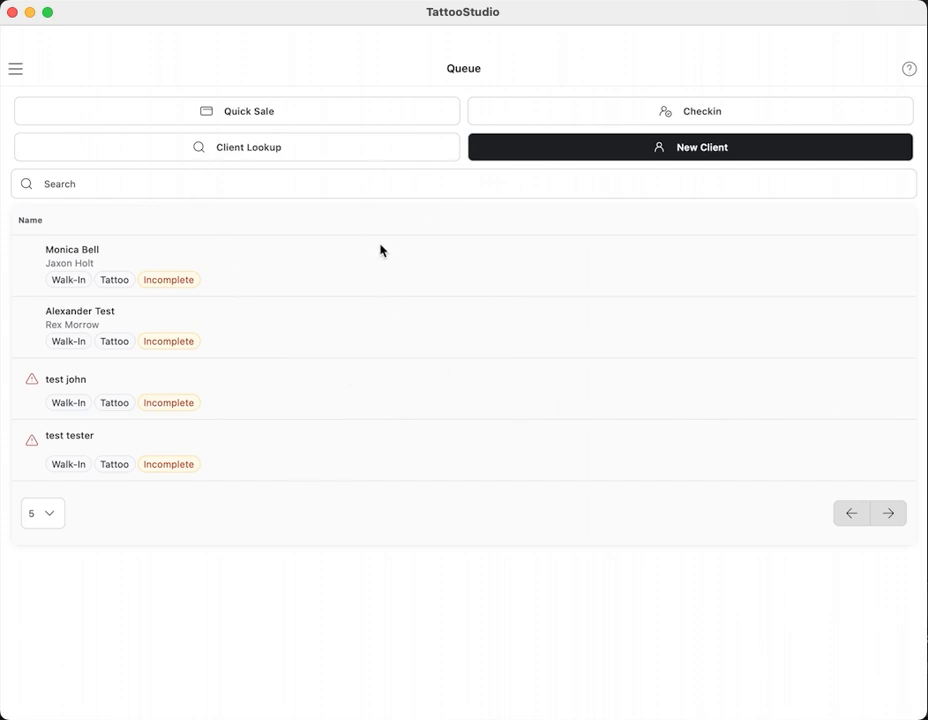
{"action": "left_click", "coordinate": [249, 112]}
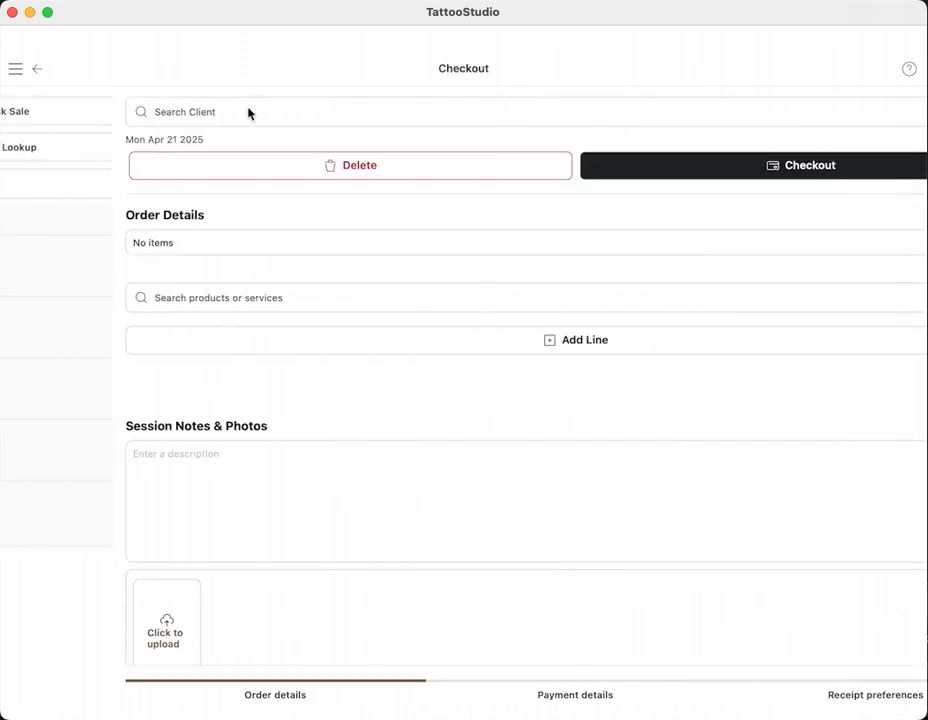
{"action": "left_click", "coordinate": [37, 68]}
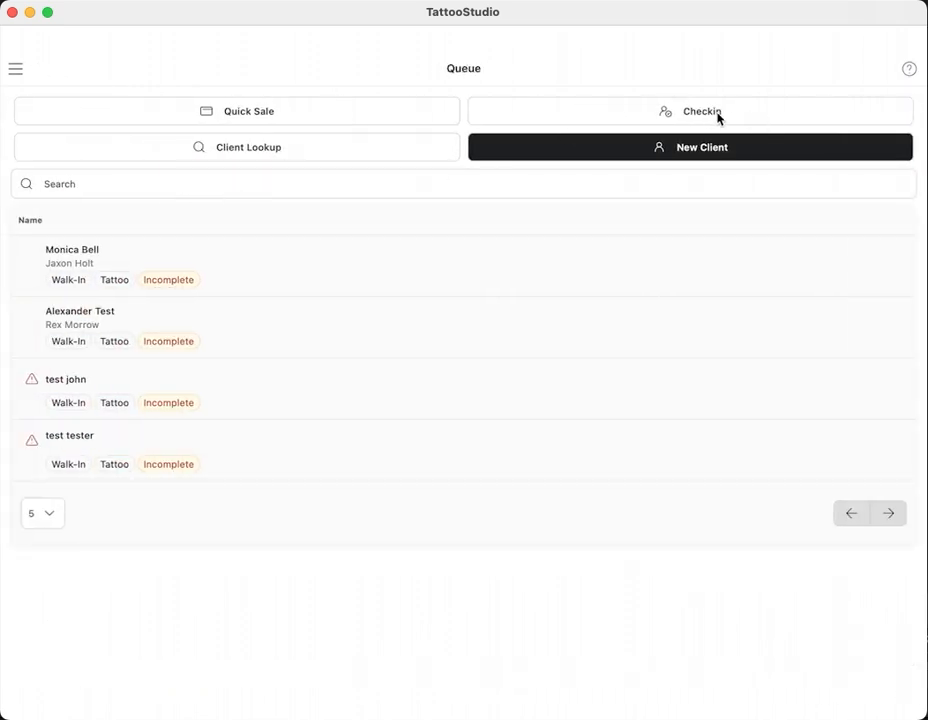
{"action": "left_click", "coordinate": [704, 115]}
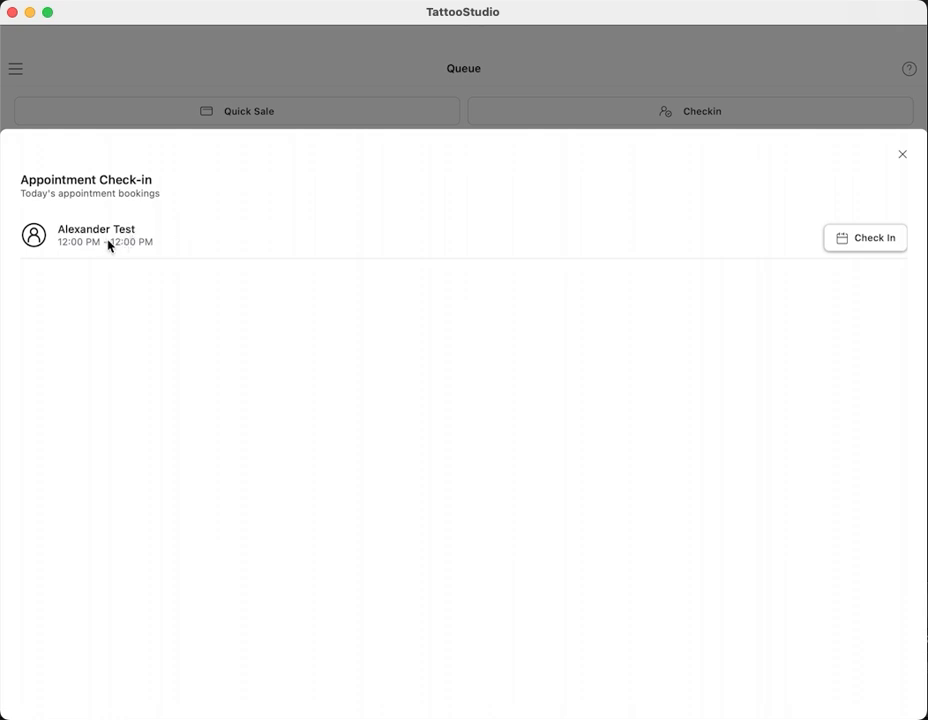
{"action": "left_click", "coordinate": [909, 160]}
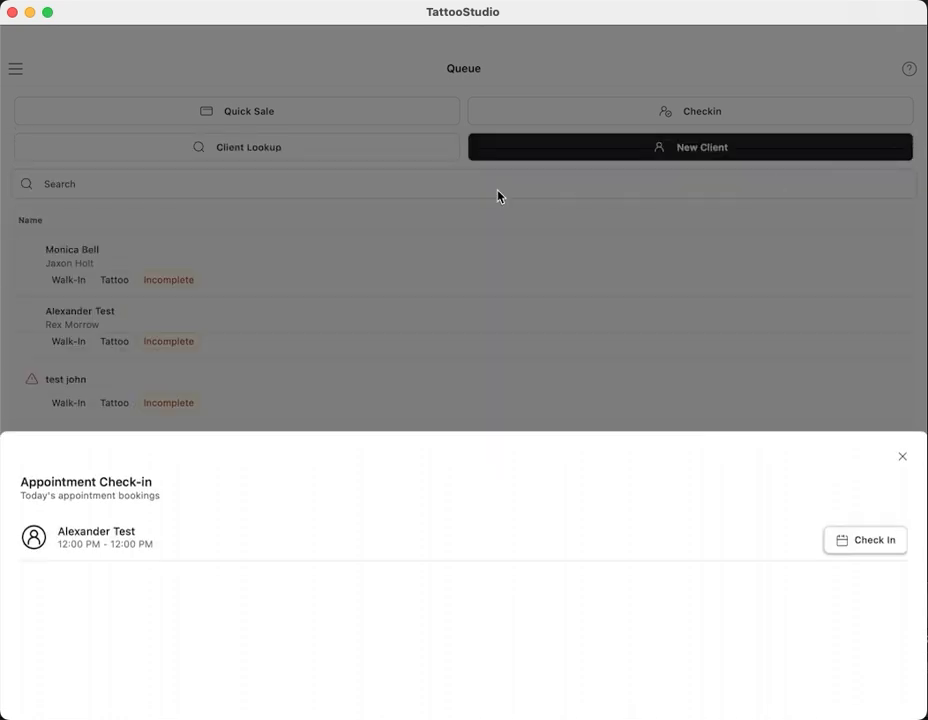
{"action": "left_click", "coordinate": [243, 152]}
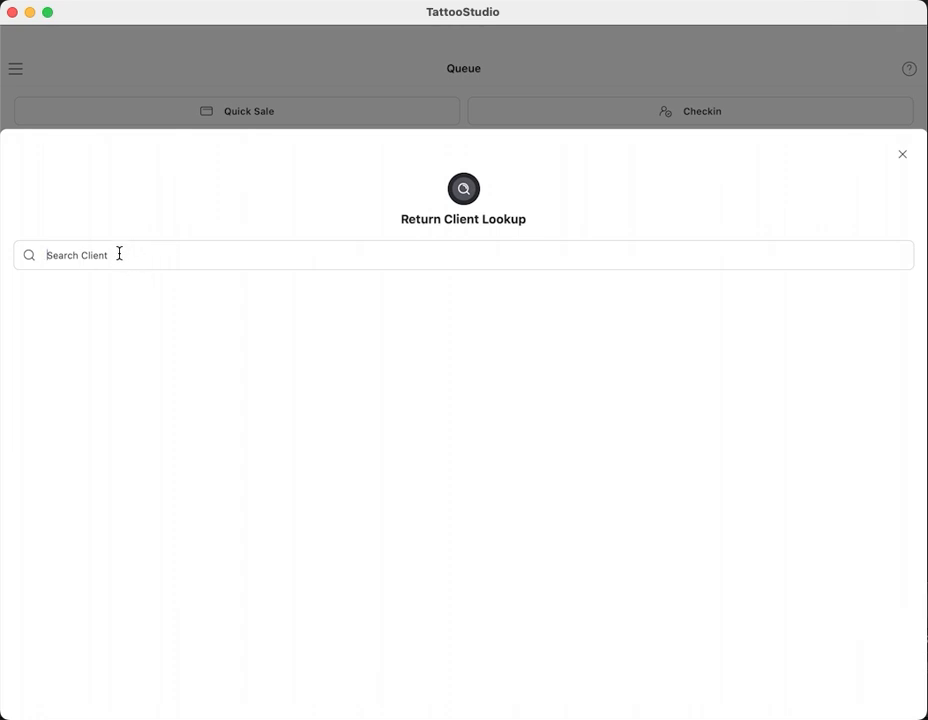
{"action": "type", "text": "test"}
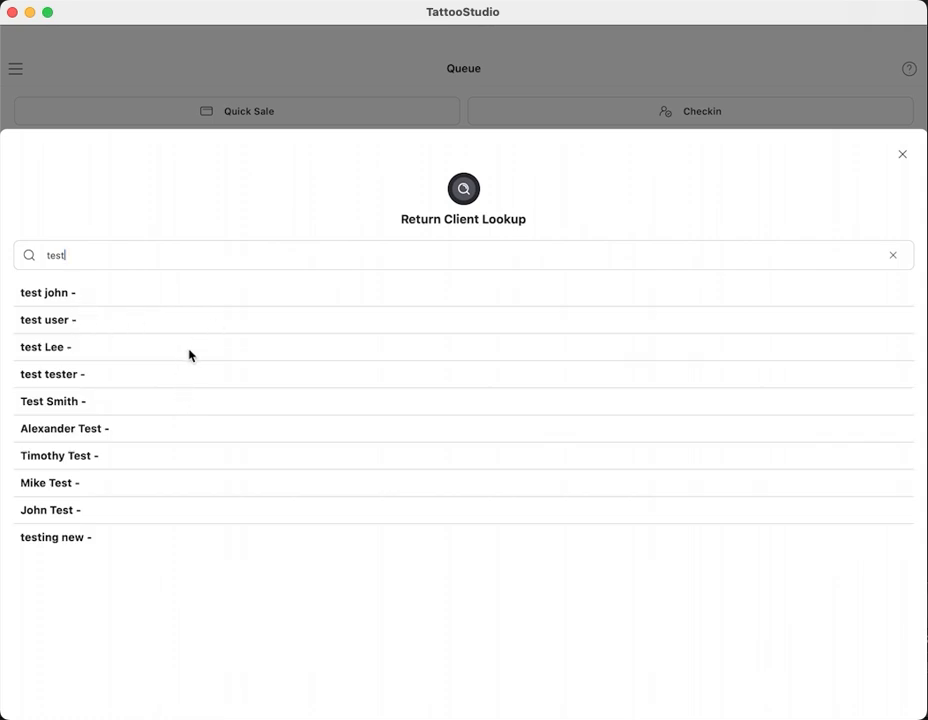
{"action": "left_click", "coordinate": [903, 160]}
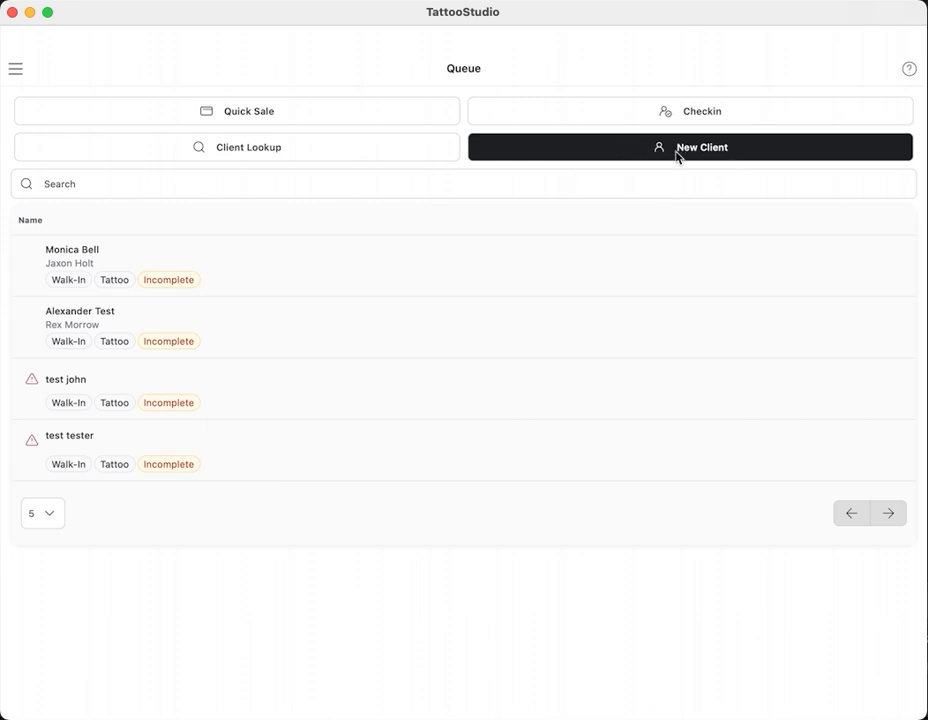
- Start a new client form, then return to the Queue through the main menu
{"action": "left_click", "coordinate": [607, 152]}
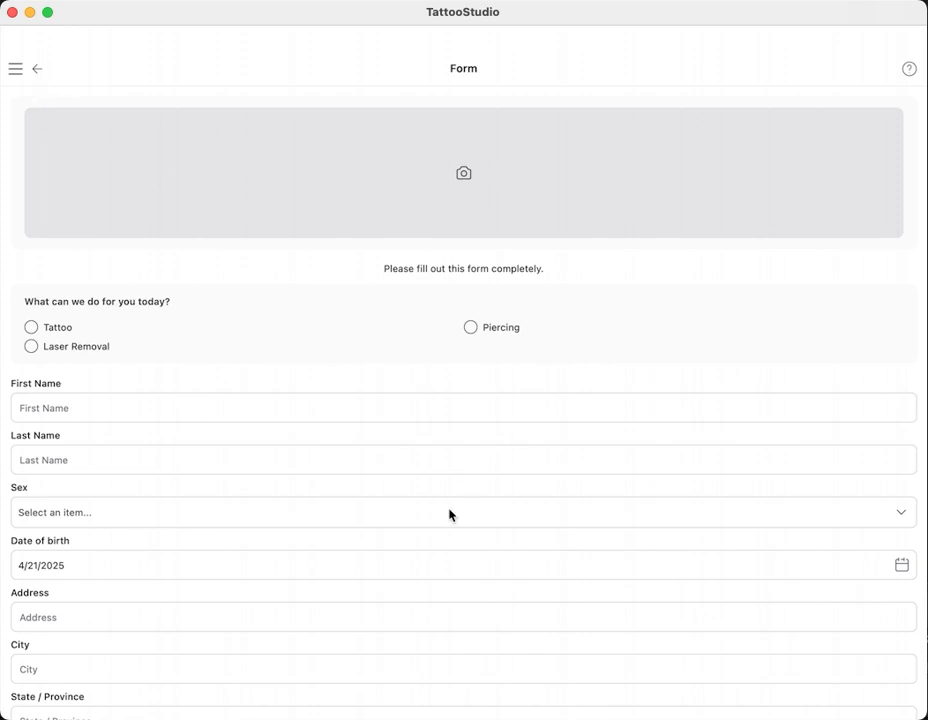
{"action": "left_click", "coordinate": [20, 67]}
{"action": "left_click", "coordinate": [70, 140]}
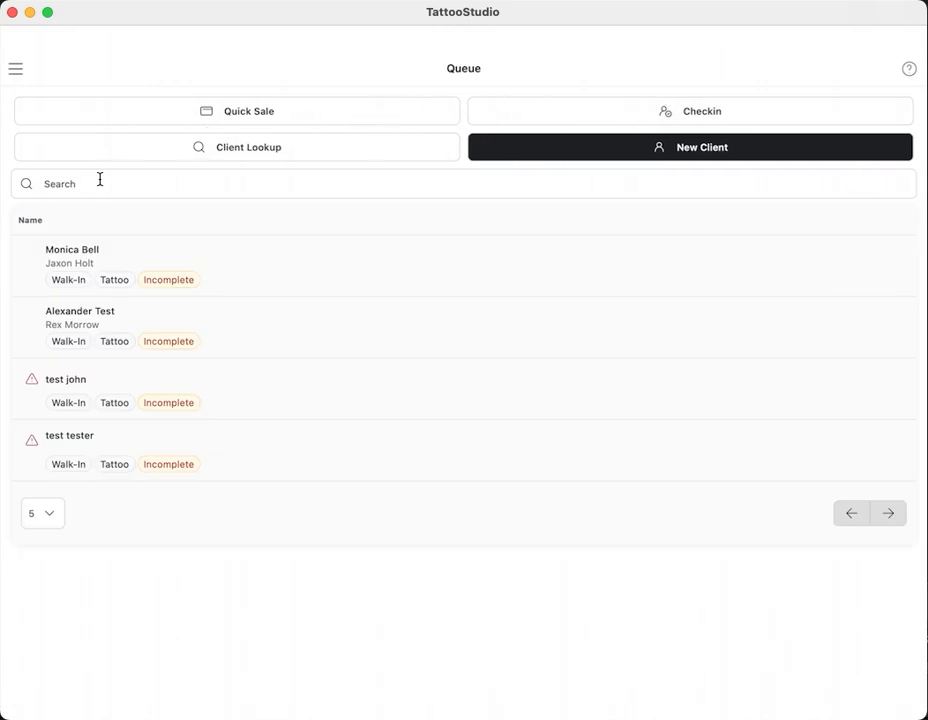
- Show 20 clients per page, search for a client by name, then clear the search
{"action": "left_click", "coordinate": [51, 517]}
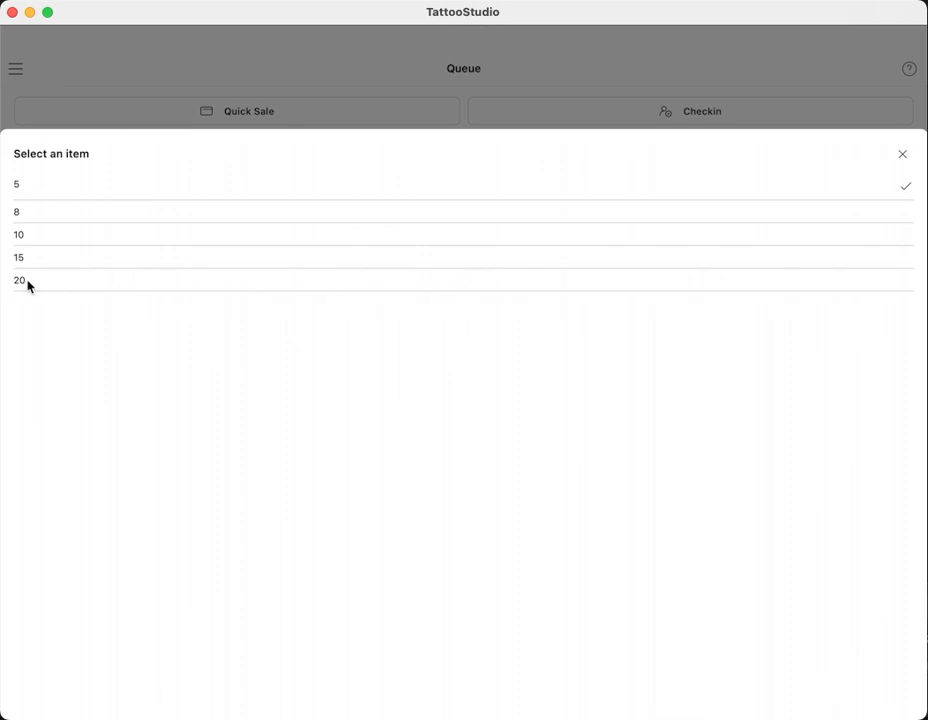
{"action": "left_click", "coordinate": [30, 282]}
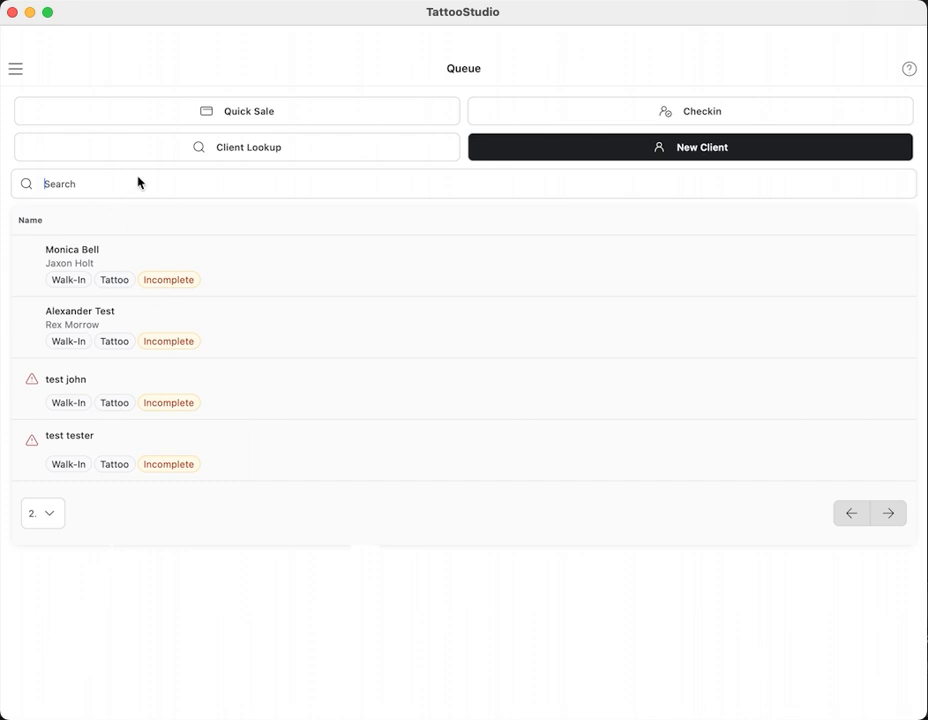
{"action": "type", "text": "moni"}
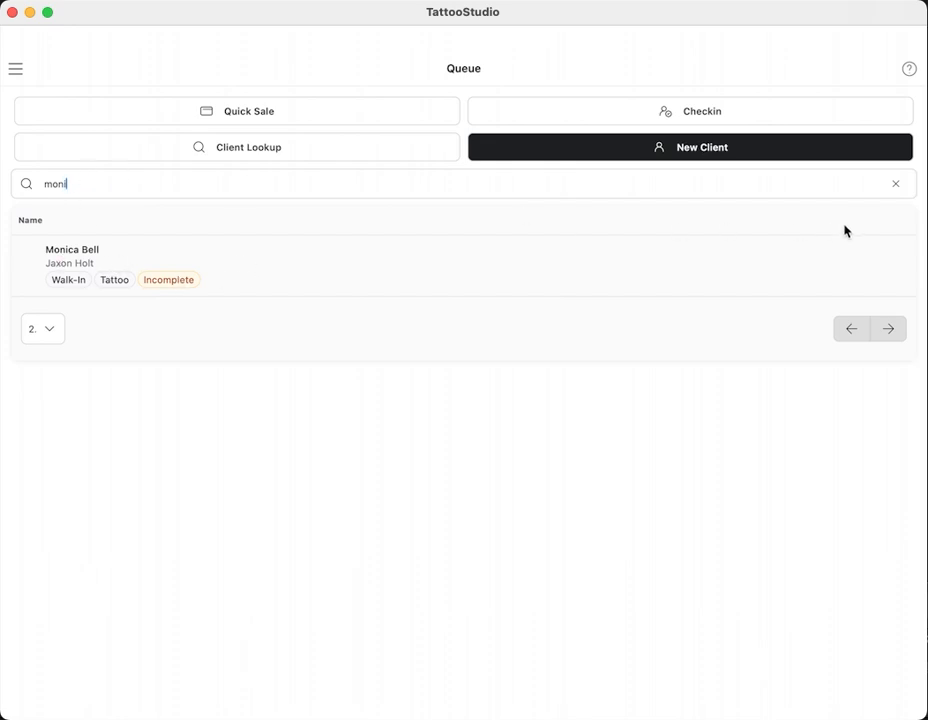
{"action": "left_click", "coordinate": [892, 184]}
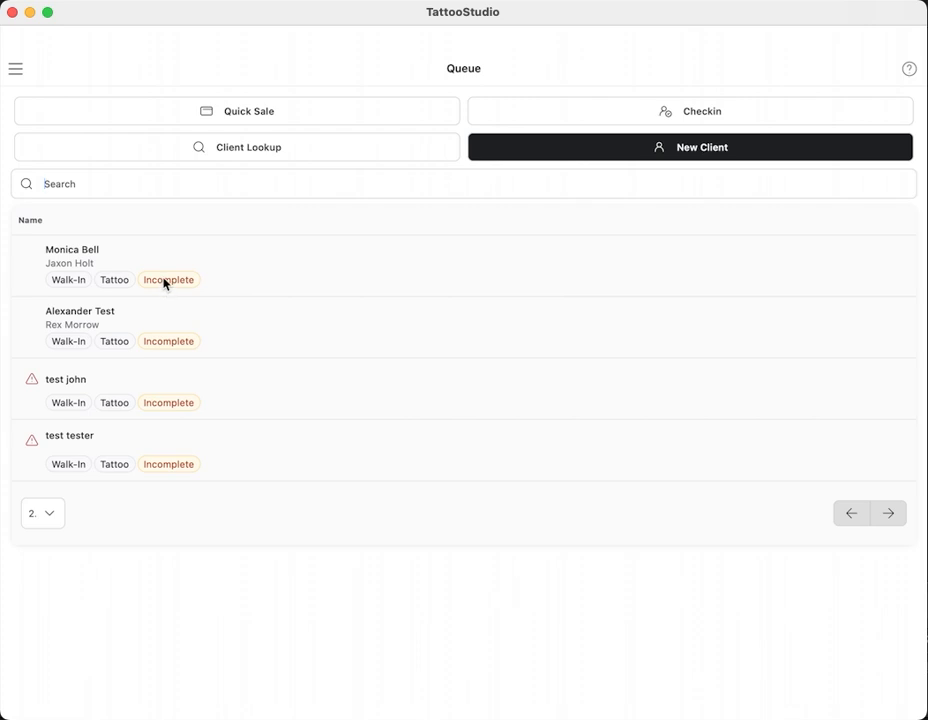
- Review the first queued client's saved profile, then go back and open their Staff Form
{"action": "left_click", "coordinate": [130, 260]}
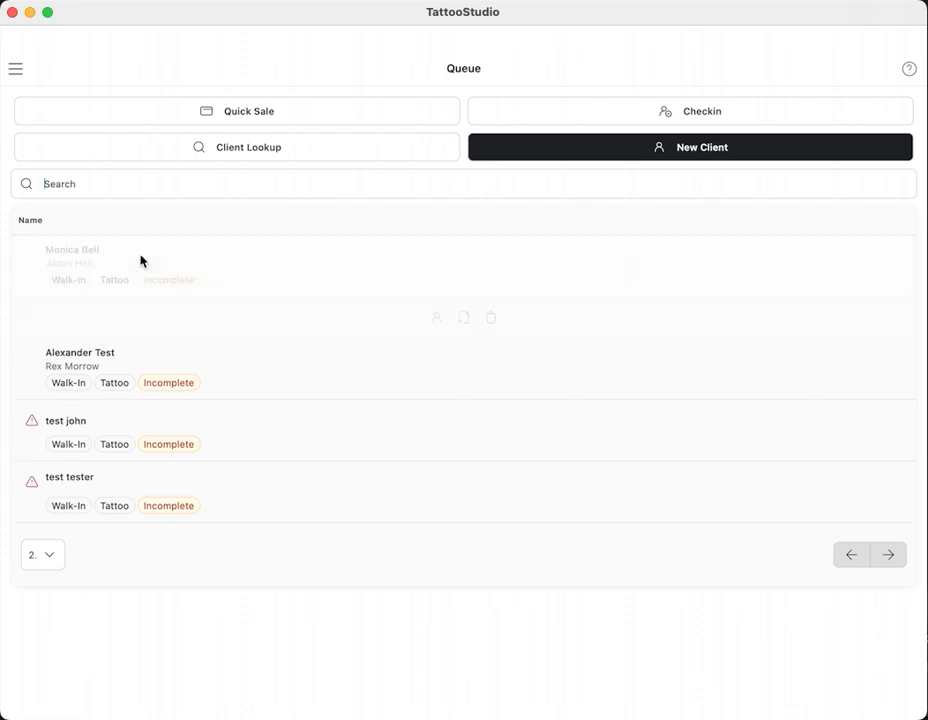
{"action": "left_click", "coordinate": [437, 318]}
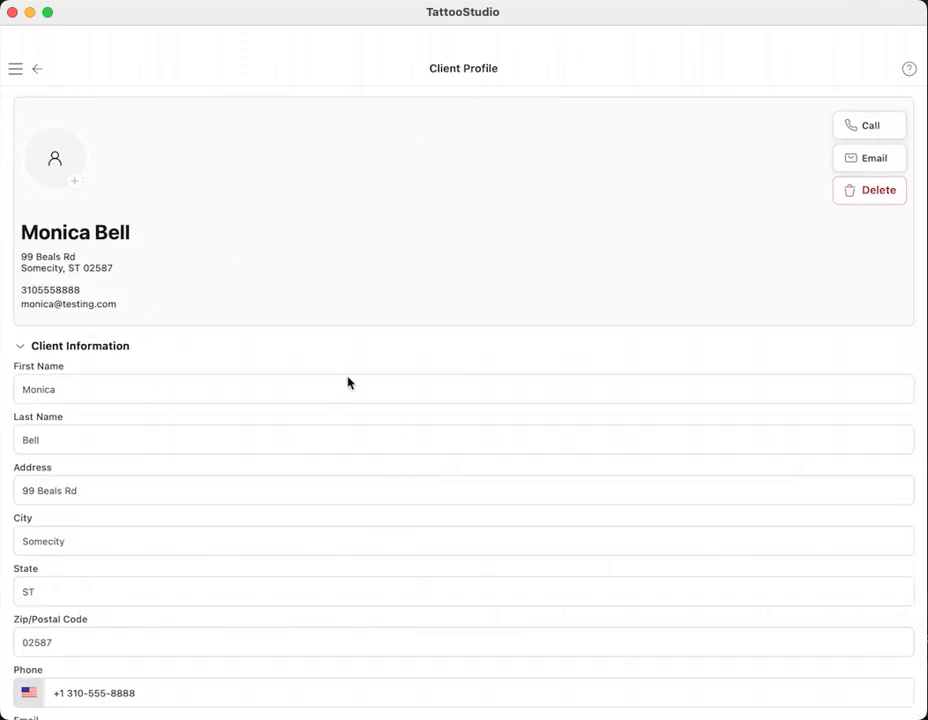
{"action": "scroll", "coordinate": [348, 384], "scroll_direction": "down", "scroll_amount": 4}
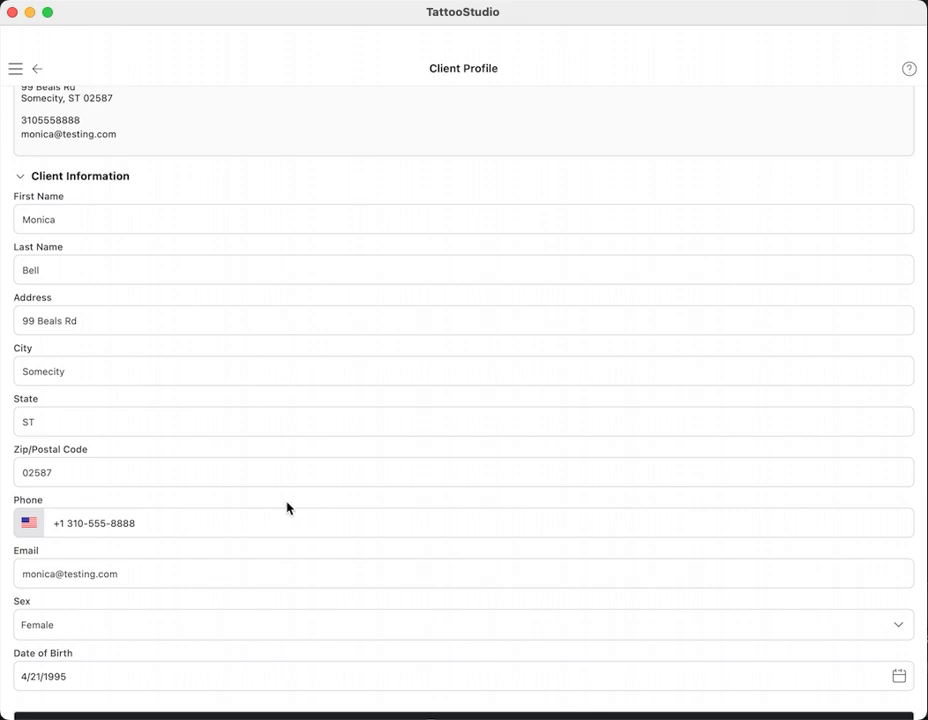
{"action": "scroll", "coordinate": [287, 508], "scroll_direction": "down", "scroll_amount": 15}
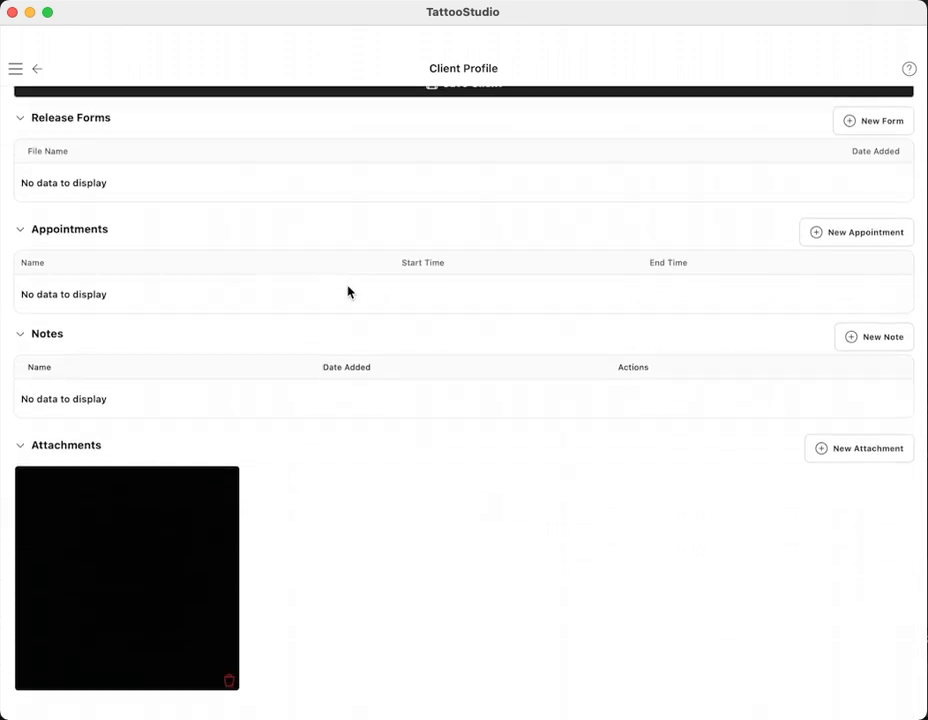
{"action": "scroll", "coordinate": [363, 248], "scroll_direction": "up", "scroll_amount": 5}
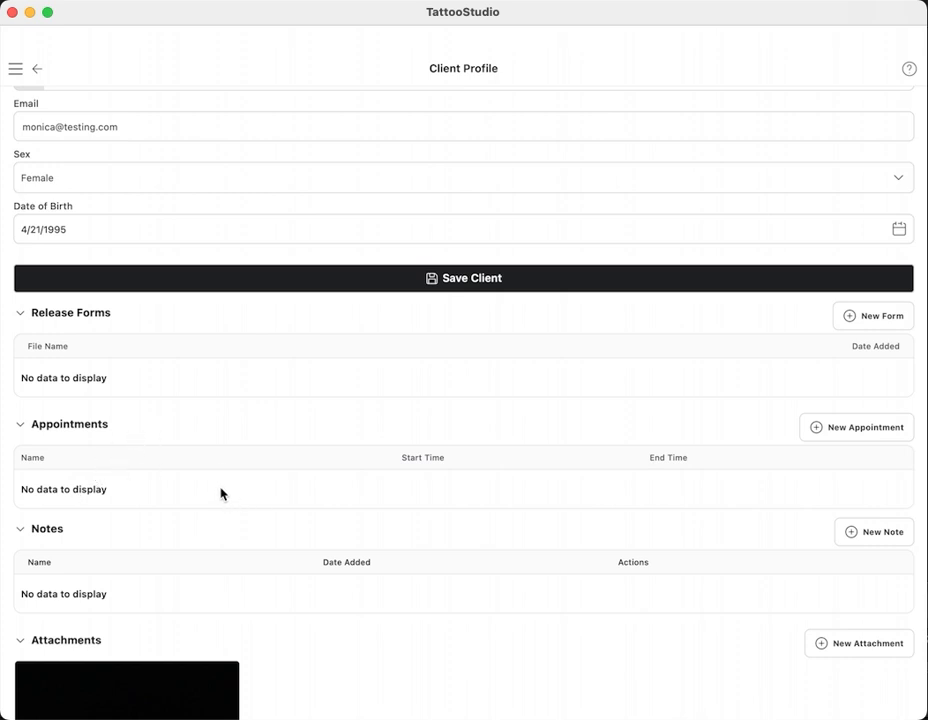
{"action": "scroll", "coordinate": [246, 420], "scroll_direction": "down", "scroll_amount": 2}
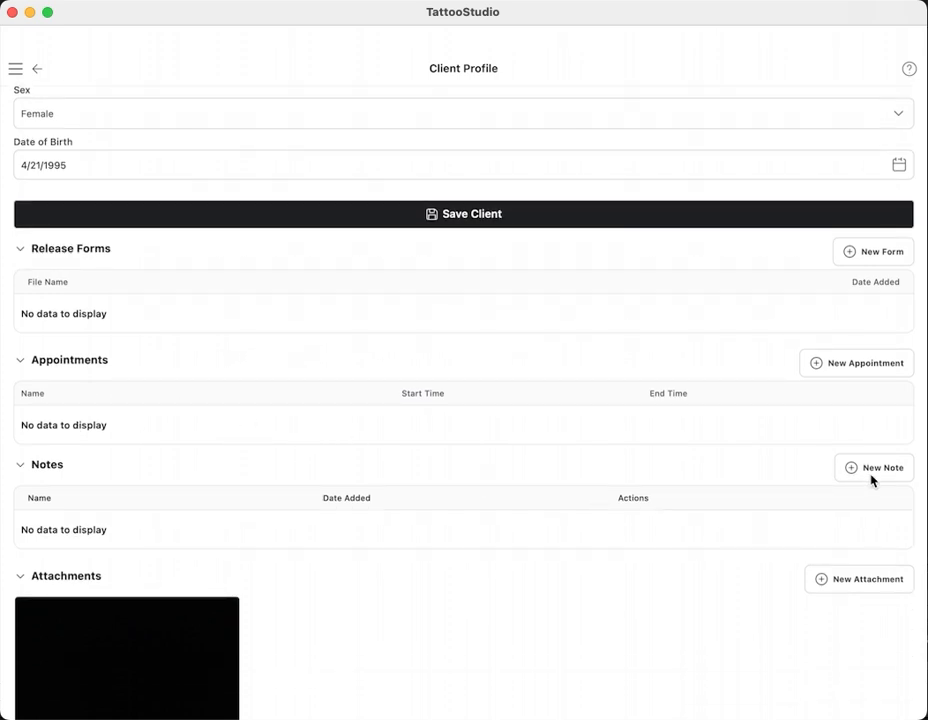
{"action": "scroll", "coordinate": [335, 410], "scroll_direction": "up", "scroll_amount": 1}
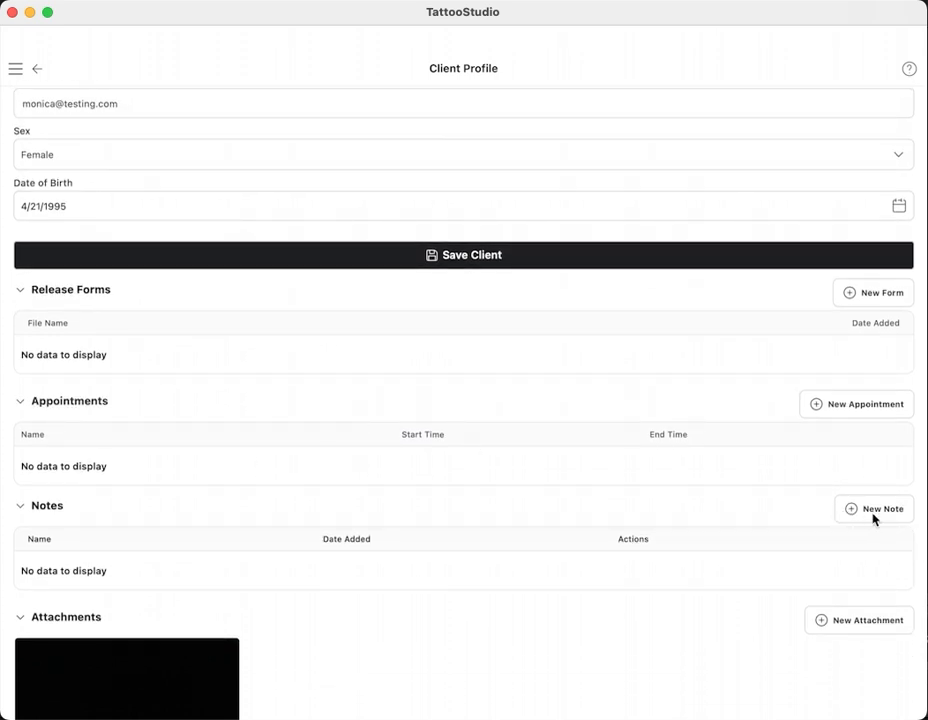
{"action": "scroll", "coordinate": [375, 420], "scroll_direction": "up", "scroll_amount": 8}
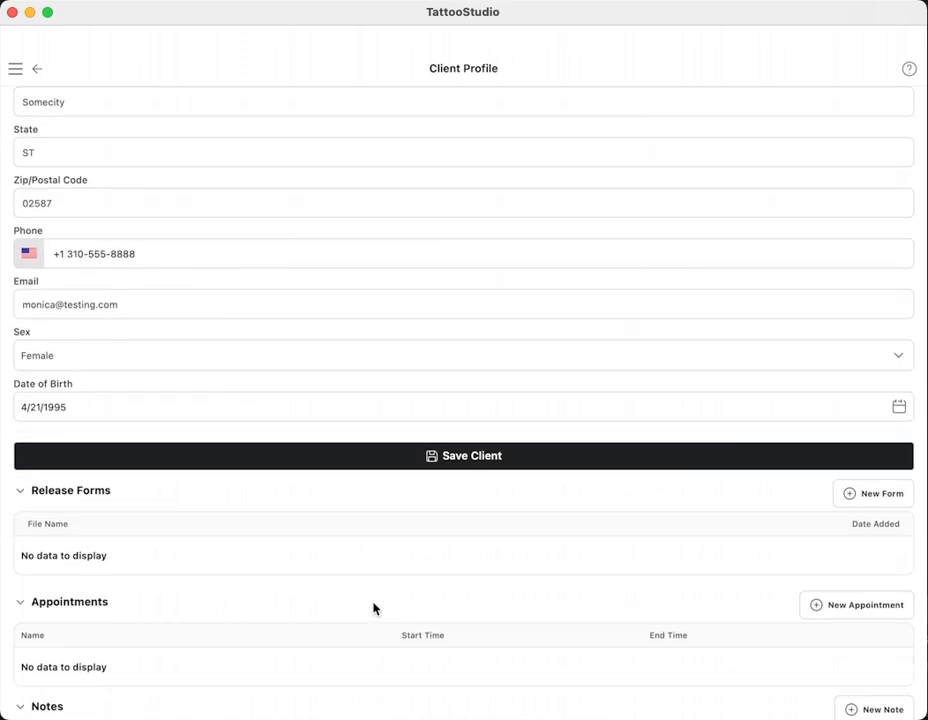
{"action": "scroll", "coordinate": [350, 319], "scroll_direction": "up", "scroll_amount": 10}
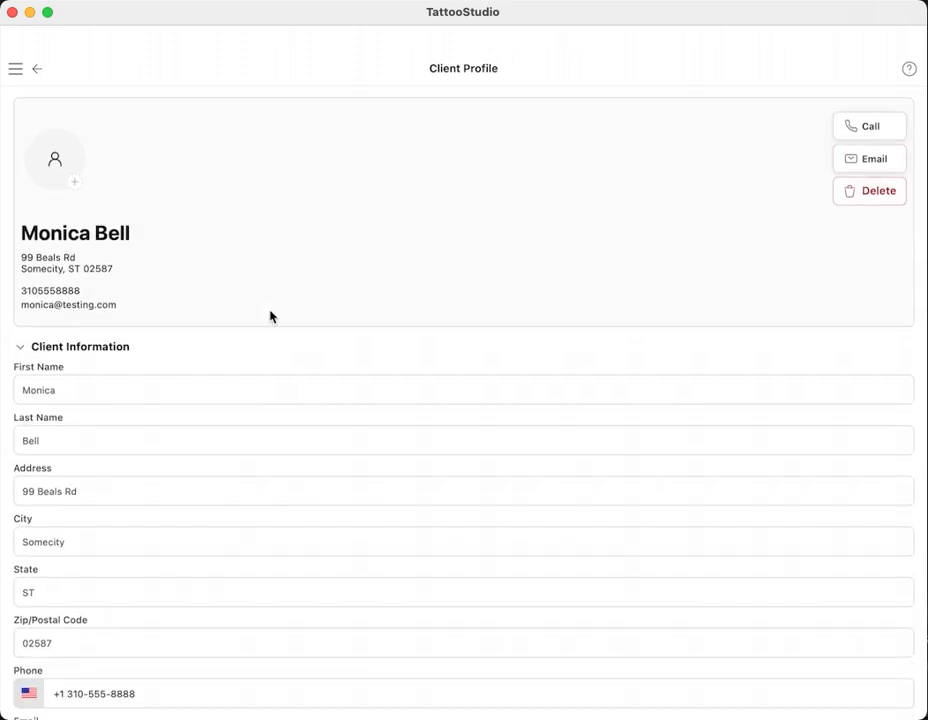
{"action": "left_click", "coordinate": [36, 70]}
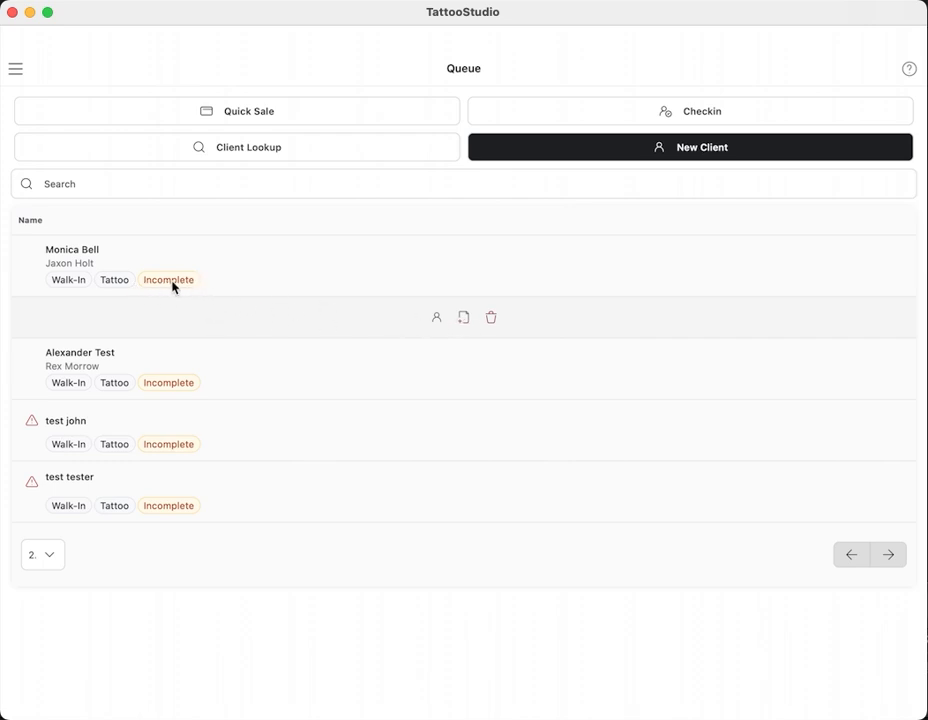
{"action": "left_click", "coordinate": [466, 323]}
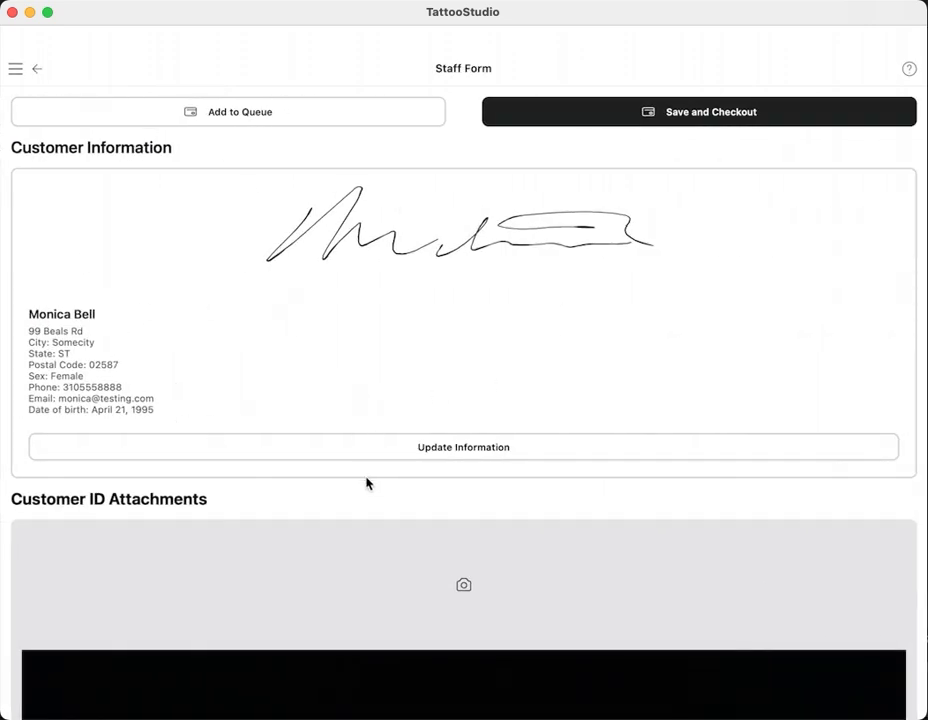
- Change the ID Checked By field to a different staff member
{"action": "scroll", "coordinate": [398, 265], "scroll_direction": "down", "scroll_amount": 5}
{"action": "scroll", "coordinate": [398, 265], "scroll_direction": "up", "scroll_amount": 4}
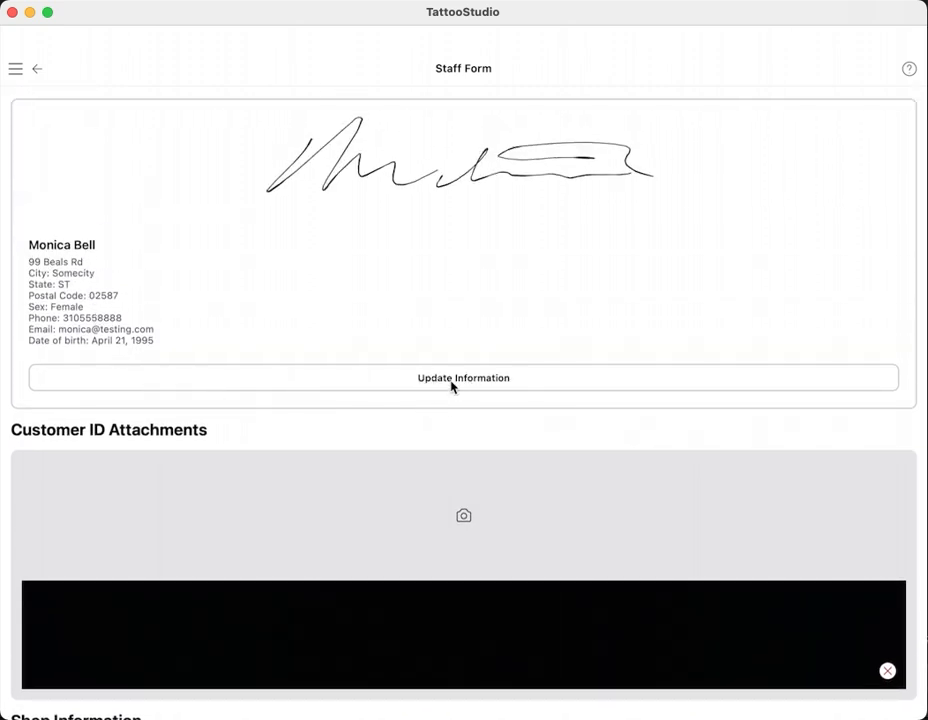
{"action": "scroll", "coordinate": [443, 390], "scroll_direction": "down", "scroll_amount": 1}
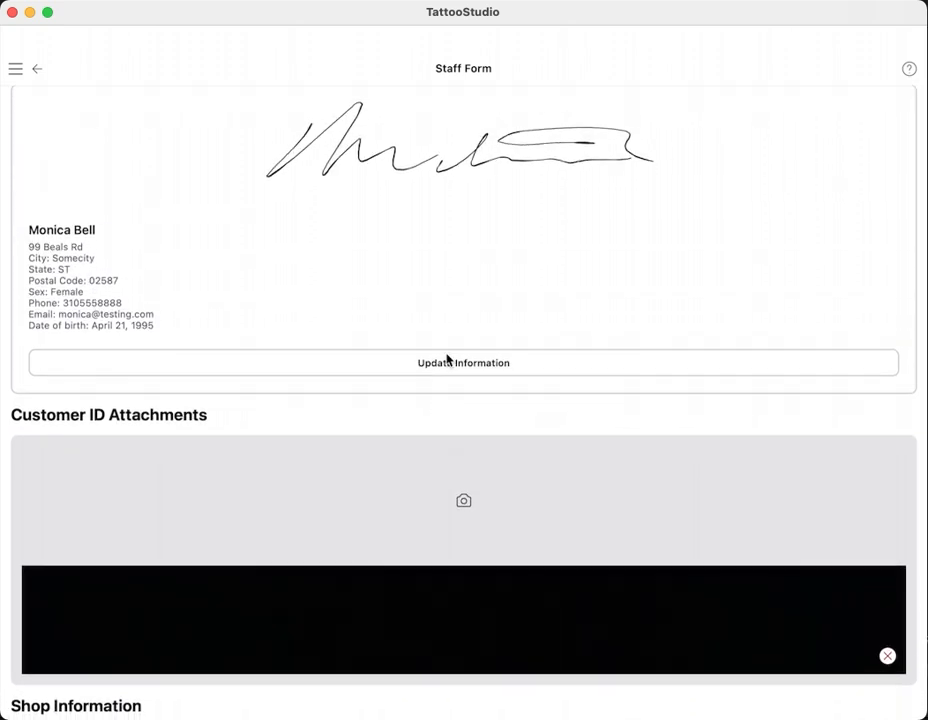
{"action": "scroll", "coordinate": [439, 415], "scroll_direction": "down", "scroll_amount": 5}
{"action": "scroll", "coordinate": [373, 483], "scroll_direction": "down", "scroll_amount": 2}
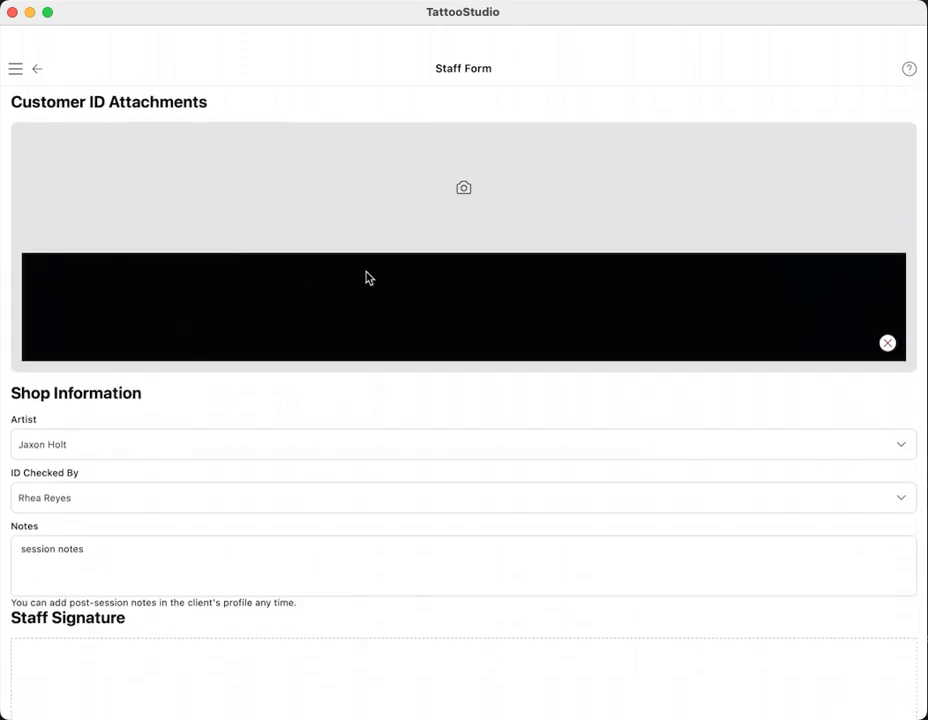
{"action": "scroll", "coordinate": [417, 378], "scroll_direction": "down", "scroll_amount": 3}
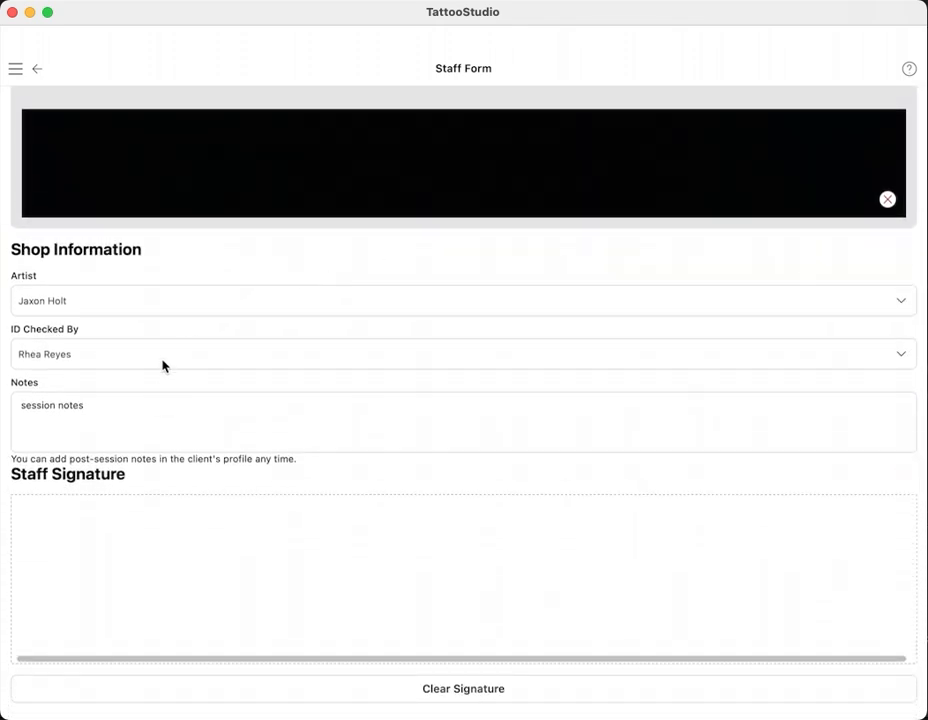
{"action": "left_click", "coordinate": [165, 362]}
{"action": "left_click", "coordinate": [91, 279]}
{"action": "left_click", "coordinate": [82, 356]}
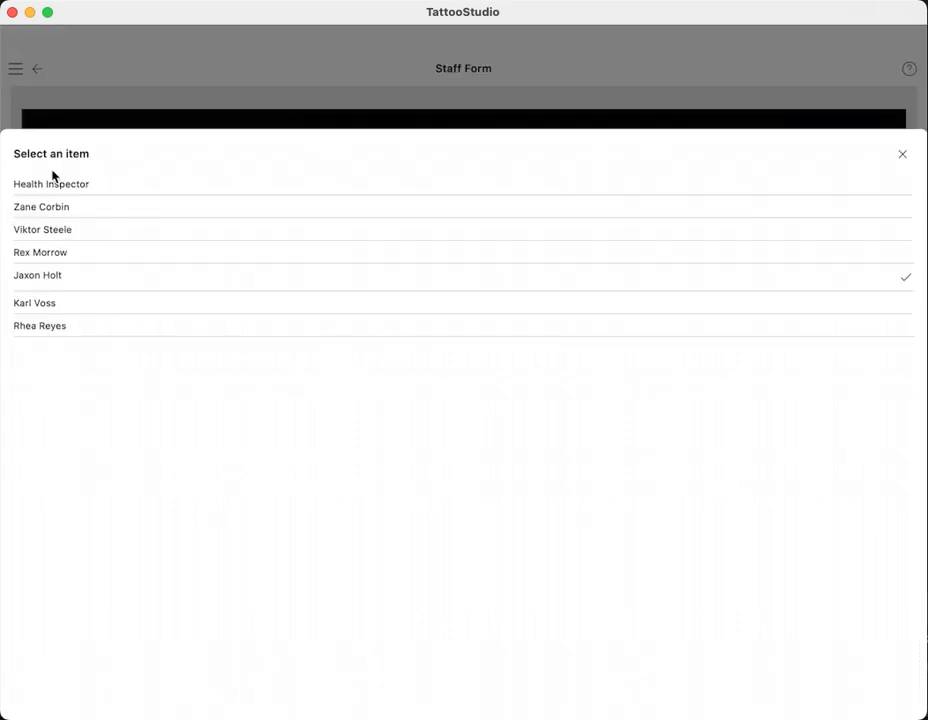
{"action": "left_click", "coordinate": [56, 206]}
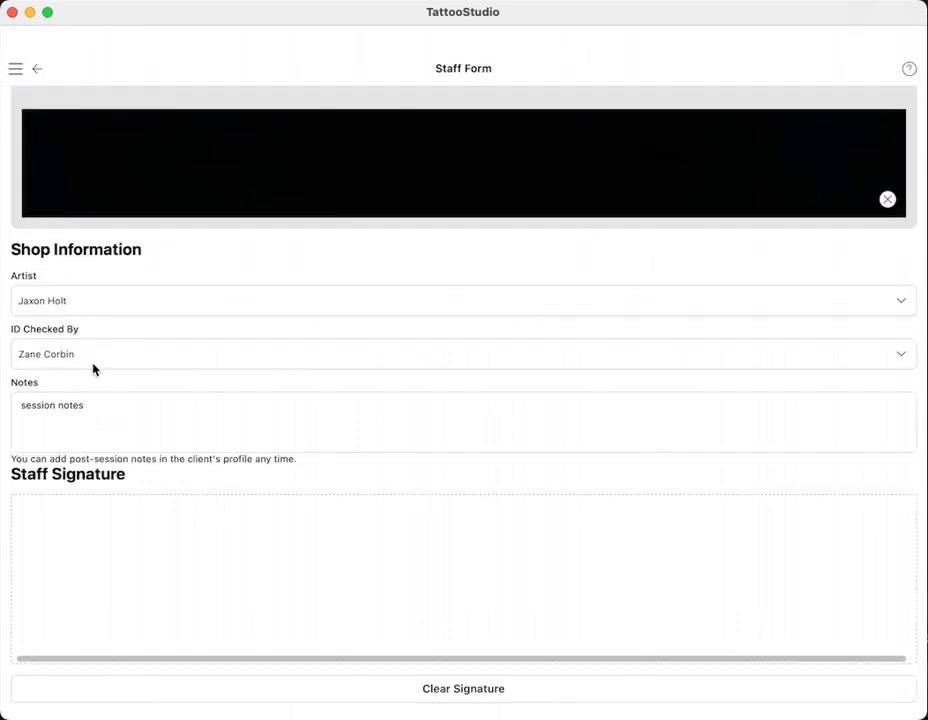
- Draw the staff signature and save the form, adding the client to the queue
{"action": "left_click", "coordinate": [113, 402]}
{"action": "left_click_drag", "start_coordinate": [172, 547], "coordinate": [620, 559]}
{"action": "scroll", "coordinate": [489, 530], "scroll_direction": "up", "scroll_amount": 2}
{"action": "scroll", "coordinate": [489, 530], "scroll_direction": "down", "scroll_amount": 2}
{"action": "scroll", "coordinate": [462, 530], "scroll_direction": "up", "scroll_amount": 8}
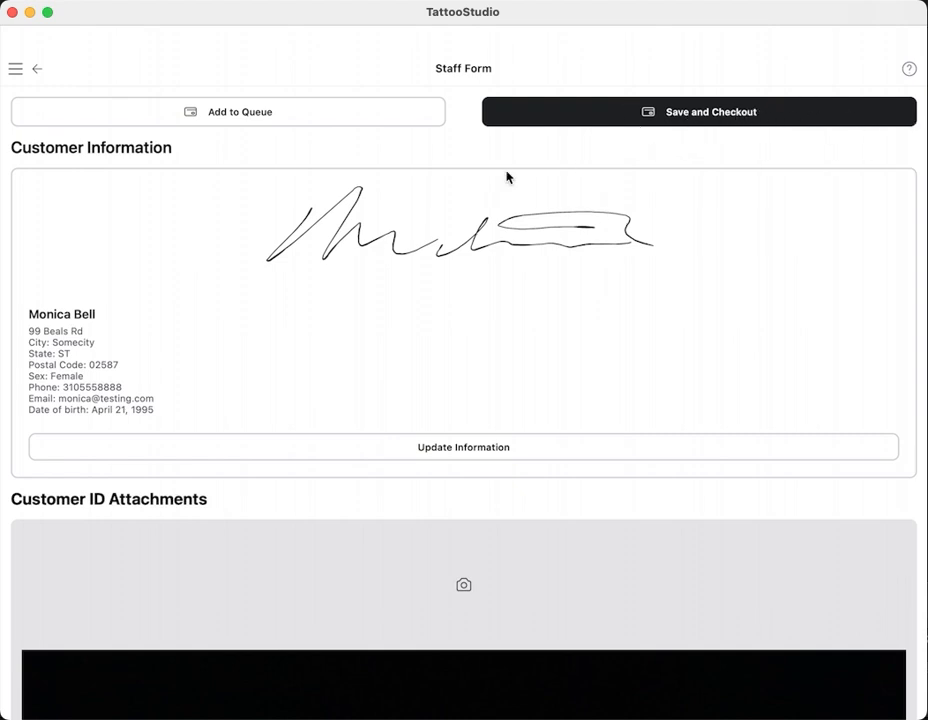
{"action": "left_click", "coordinate": [226, 117]}
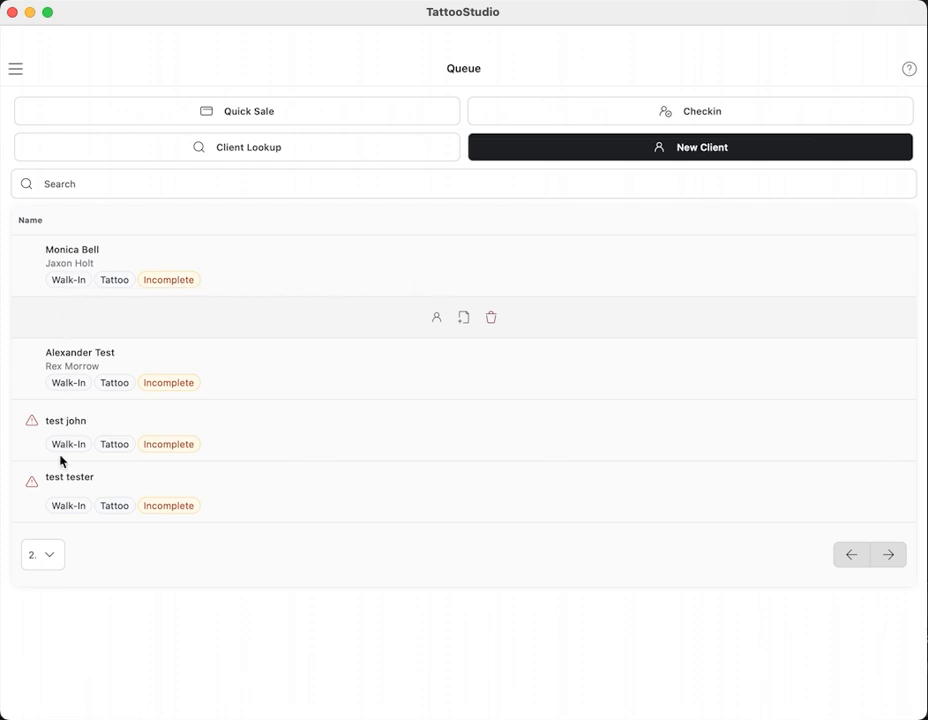
- Check in today's booked appointment, close the check-in list, and bring up the main menu
{"action": "left_click", "coordinate": [716, 113]}
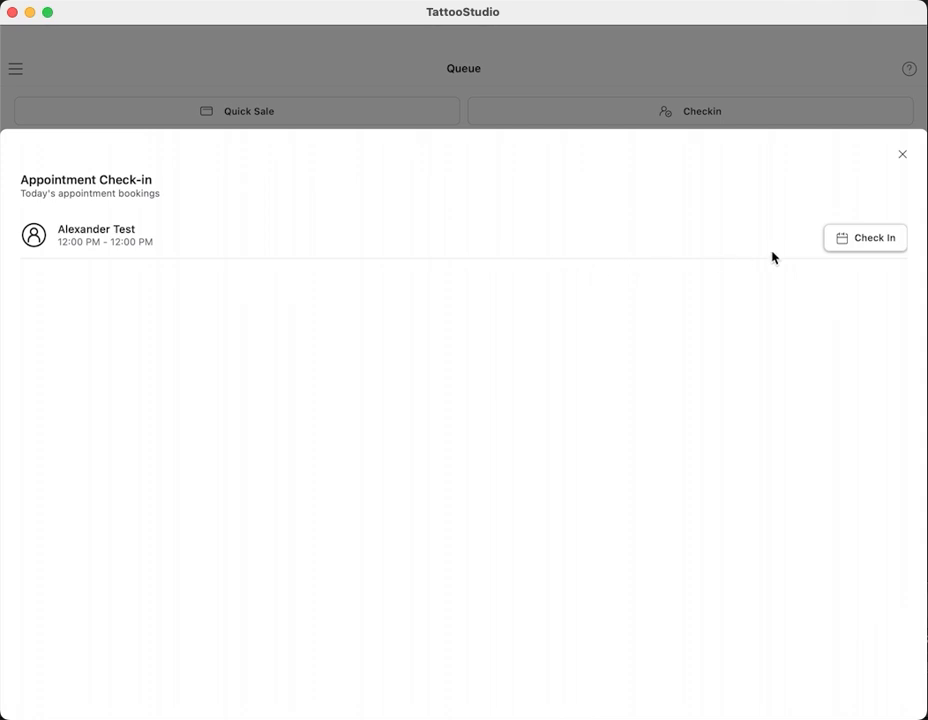
{"action": "left_click", "coordinate": [872, 240]}
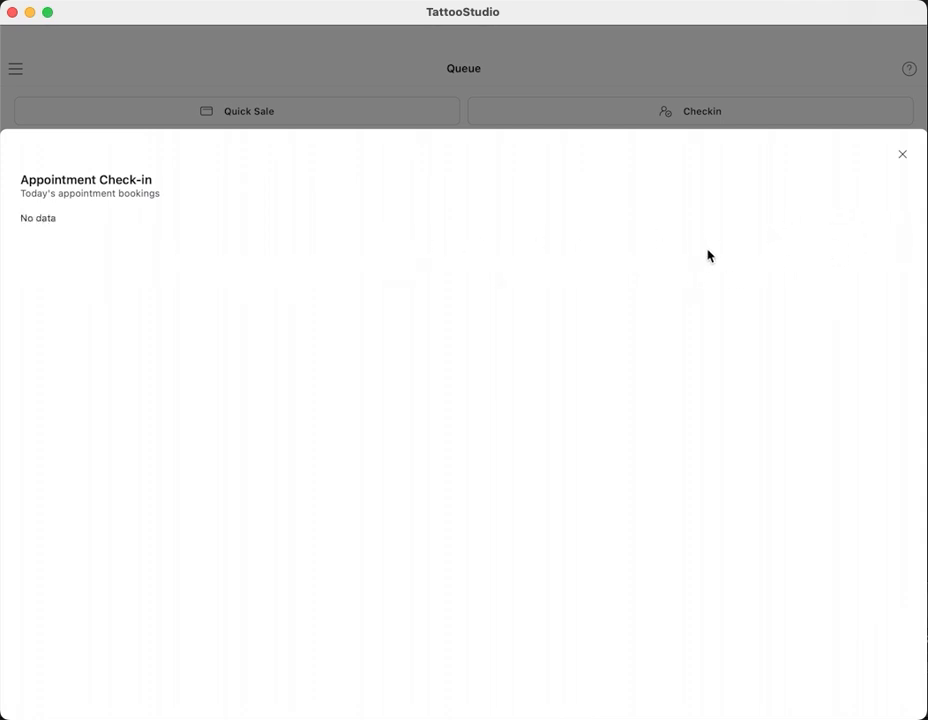
{"action": "left_click", "coordinate": [903, 158]}
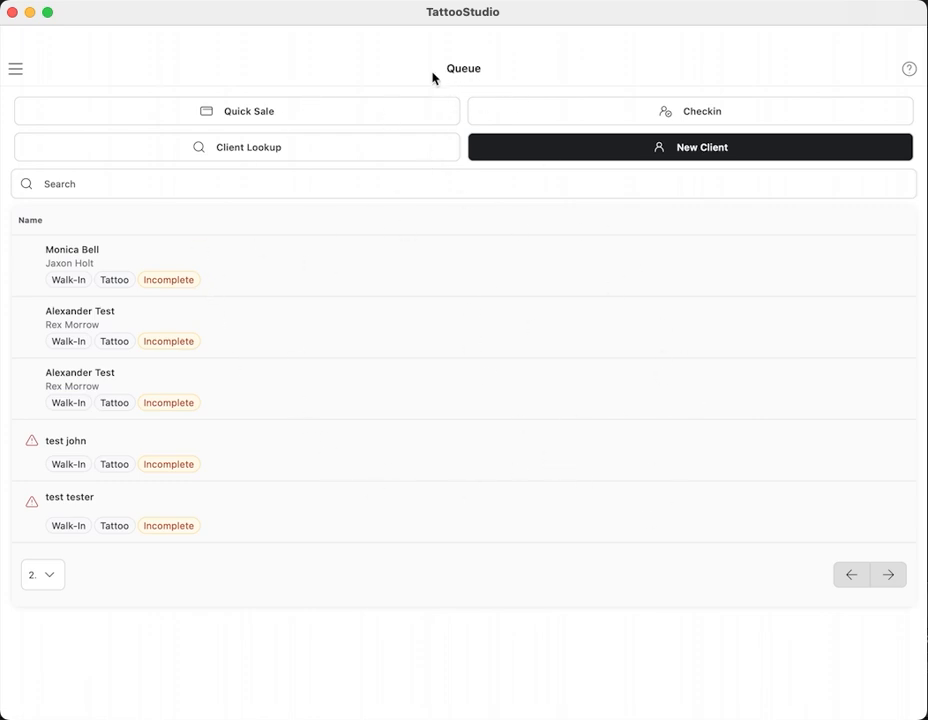
{"action": "left_click", "coordinate": [15, 71]}
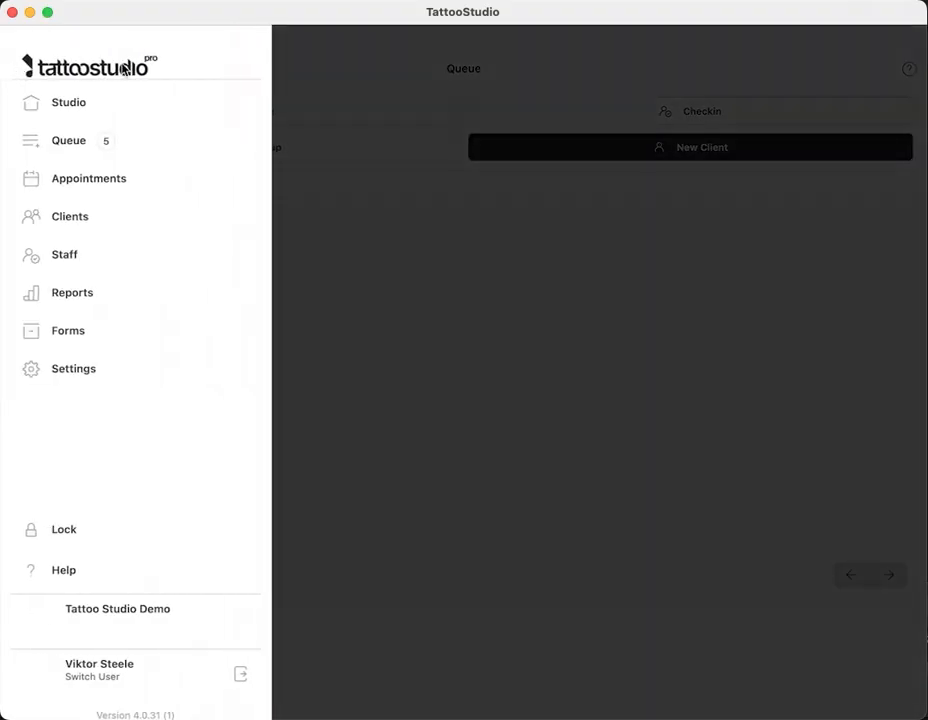
- Uncheck Enable ID First under Settings > Form Editor > Preferences
{"action": "left_click", "coordinate": [70, 370]}
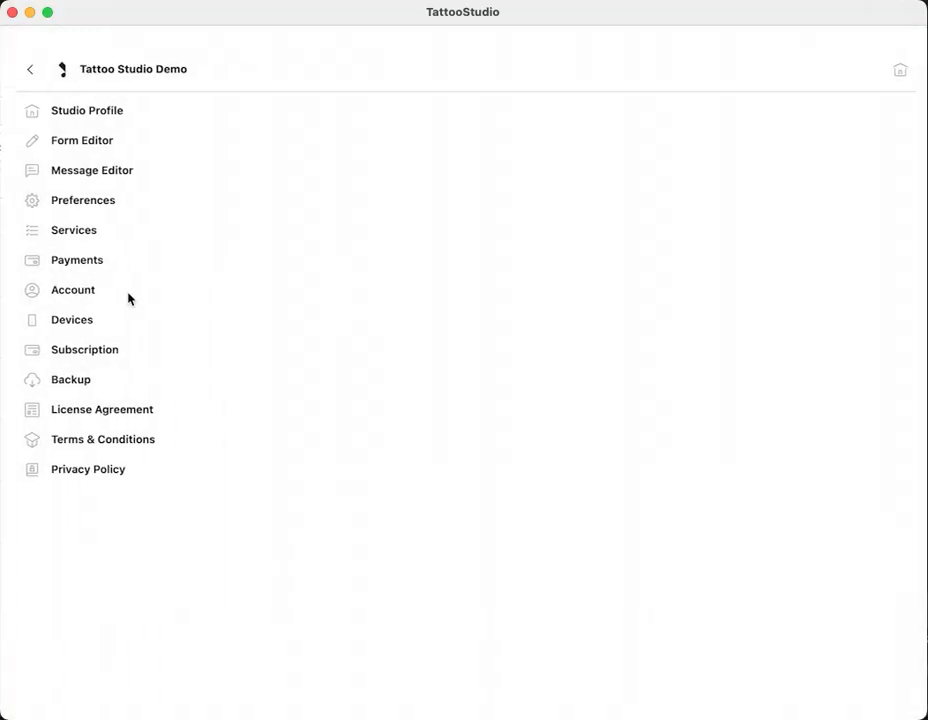
{"action": "left_click", "coordinate": [68, 141]}
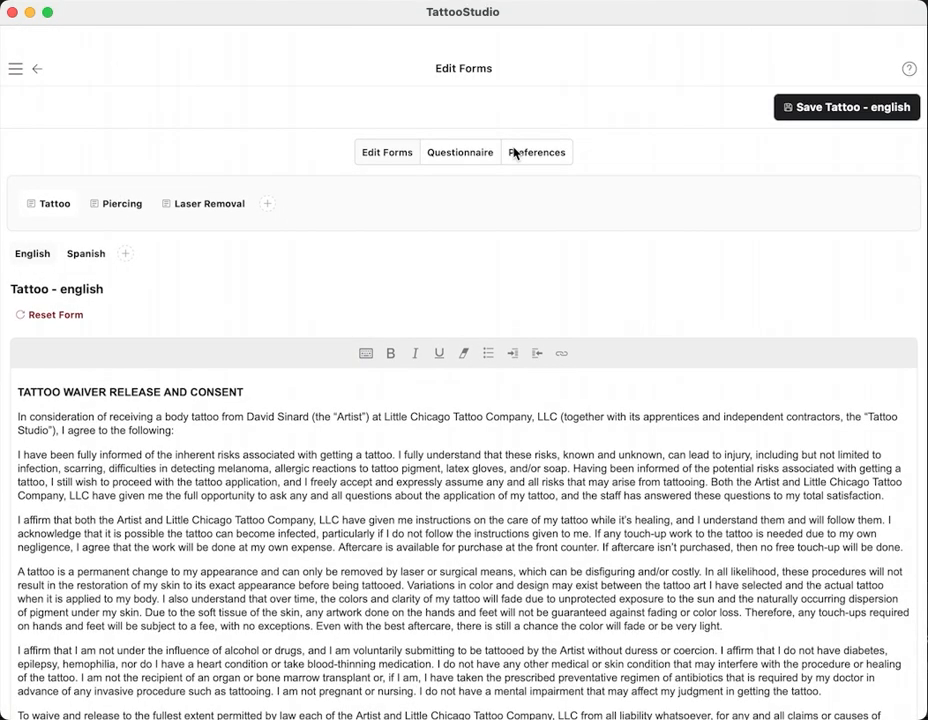
{"action": "left_click", "coordinate": [537, 153]}
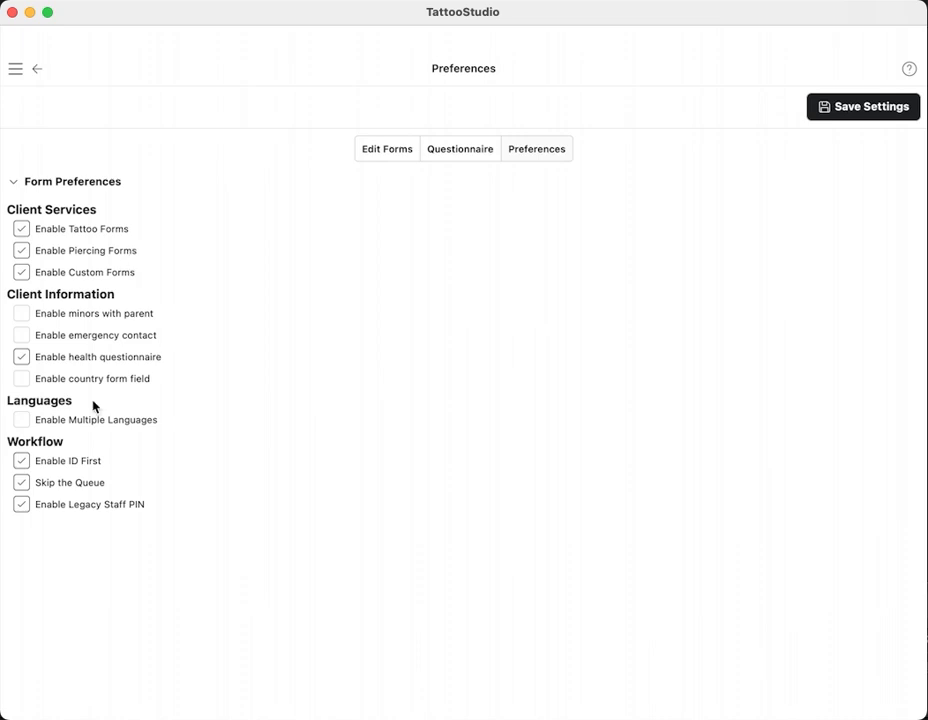
{"action": "left_click", "coordinate": [21, 462]}
- Go to the Home page and start a blank New Client form
{"action": "left_click", "coordinate": [18, 70]}
{"action": "left_click", "coordinate": [66, 108]}
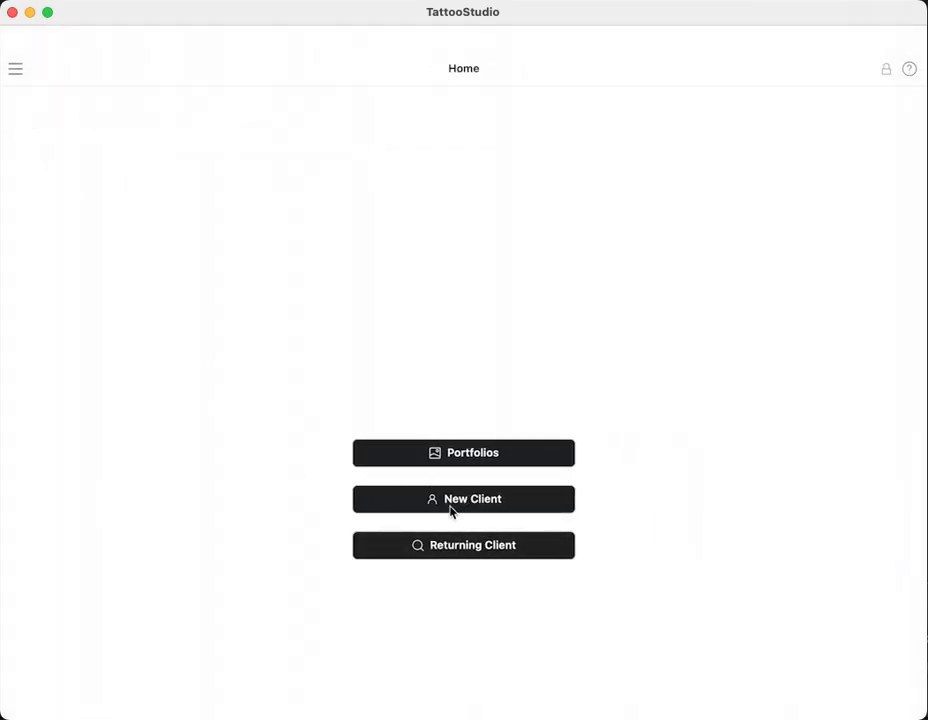
{"action": "left_click", "coordinate": [466, 500]}
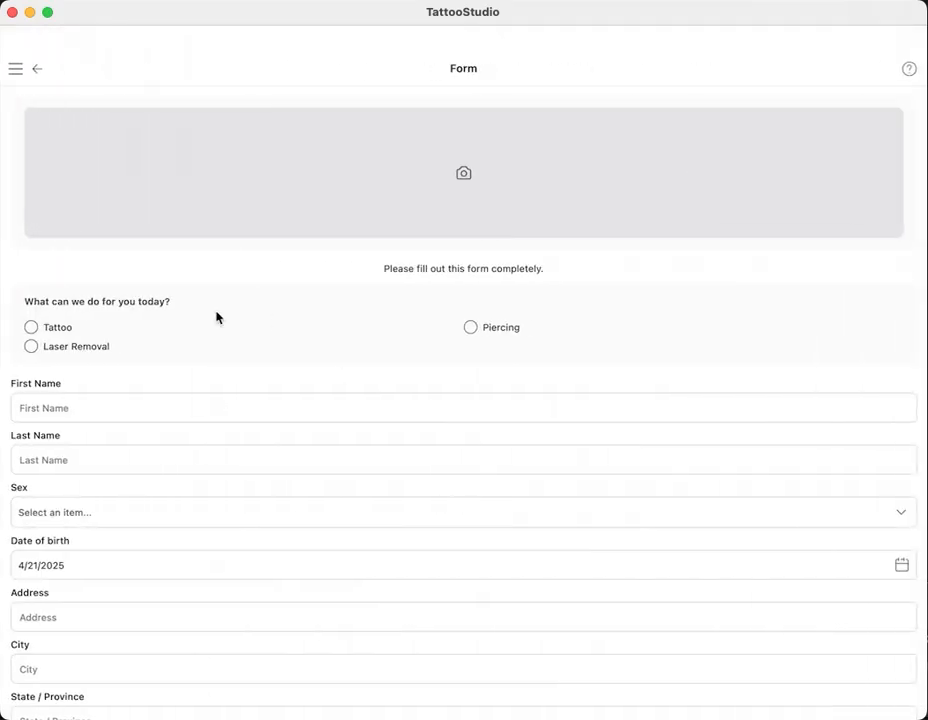
- Photograph the ID with the camera and attach the photo to the form
{"action": "left_click", "coordinate": [463, 176]}
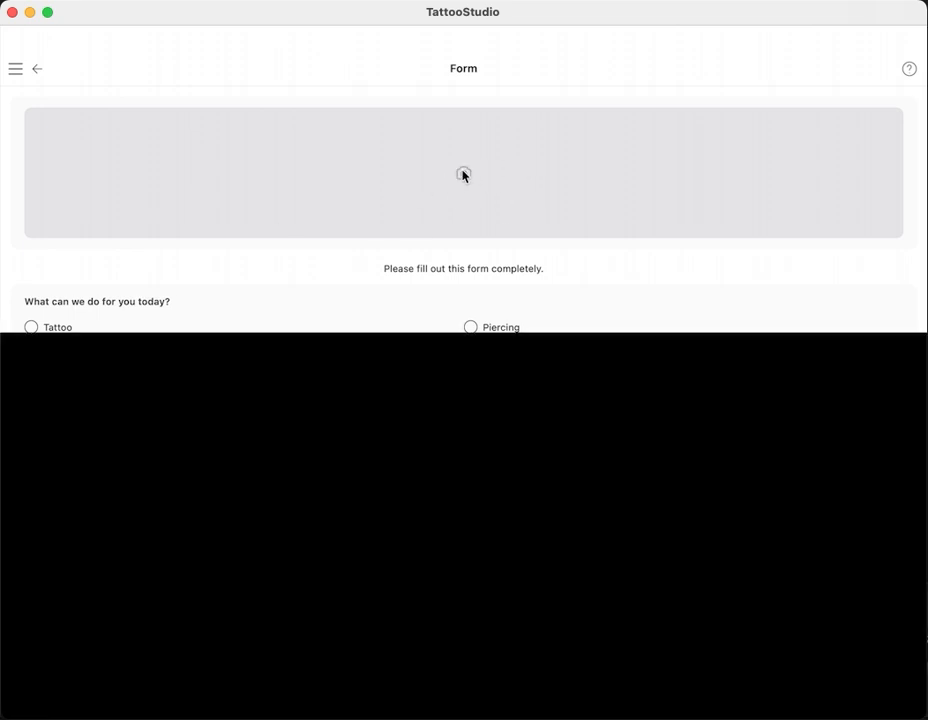
{"action": "left_click", "coordinate": [464, 695]}
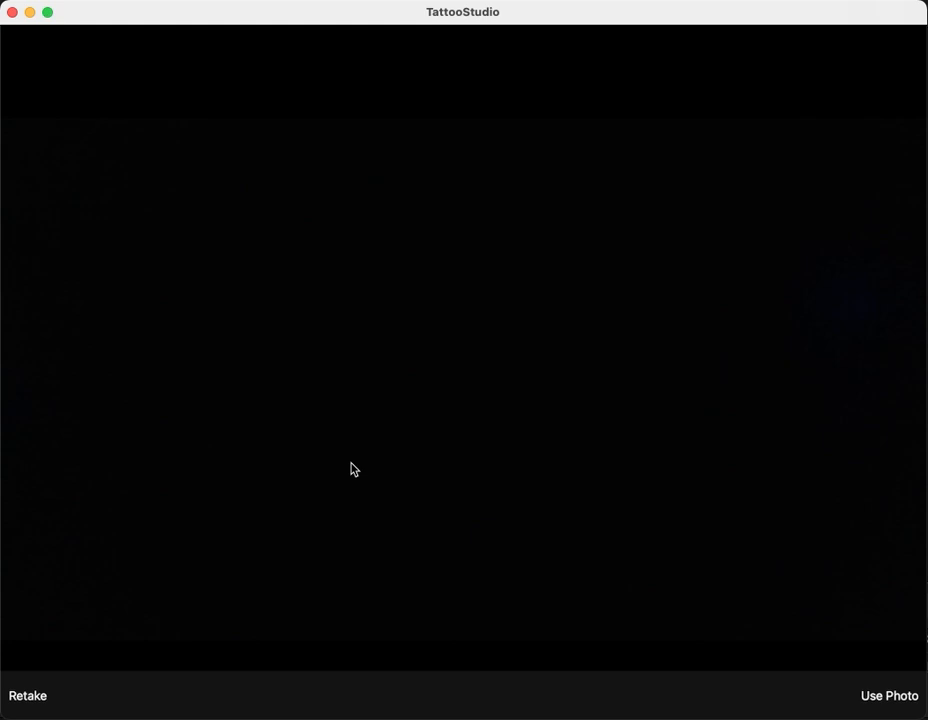
{"action": "left_click", "coordinate": [882, 697]}
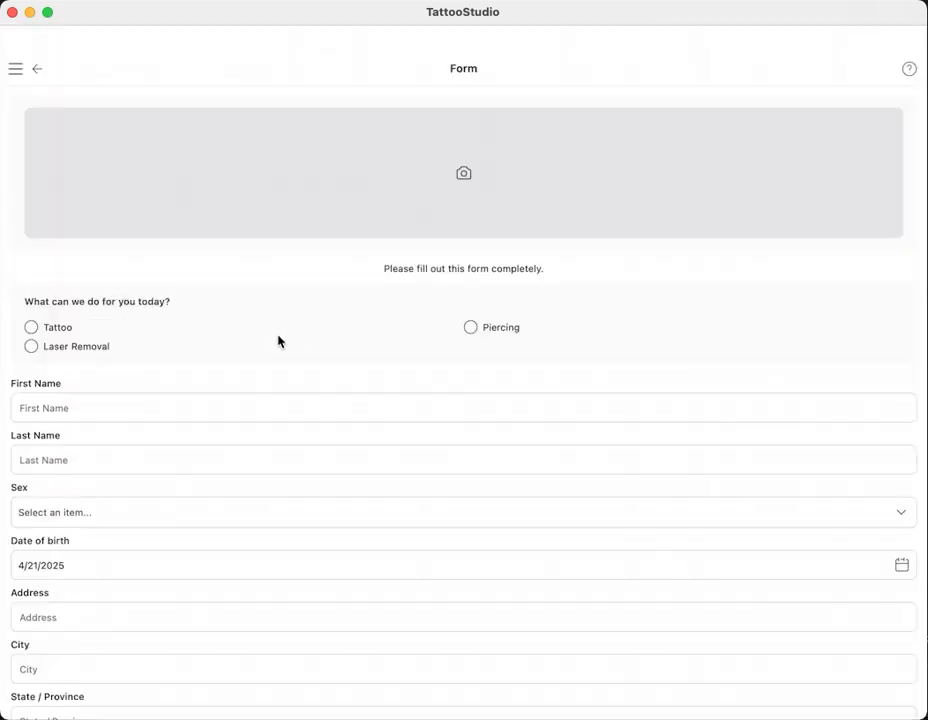
- Choose Tattoo as the service, remove the attached photo, and back out of the form
{"action": "left_click", "coordinate": [31, 447]}
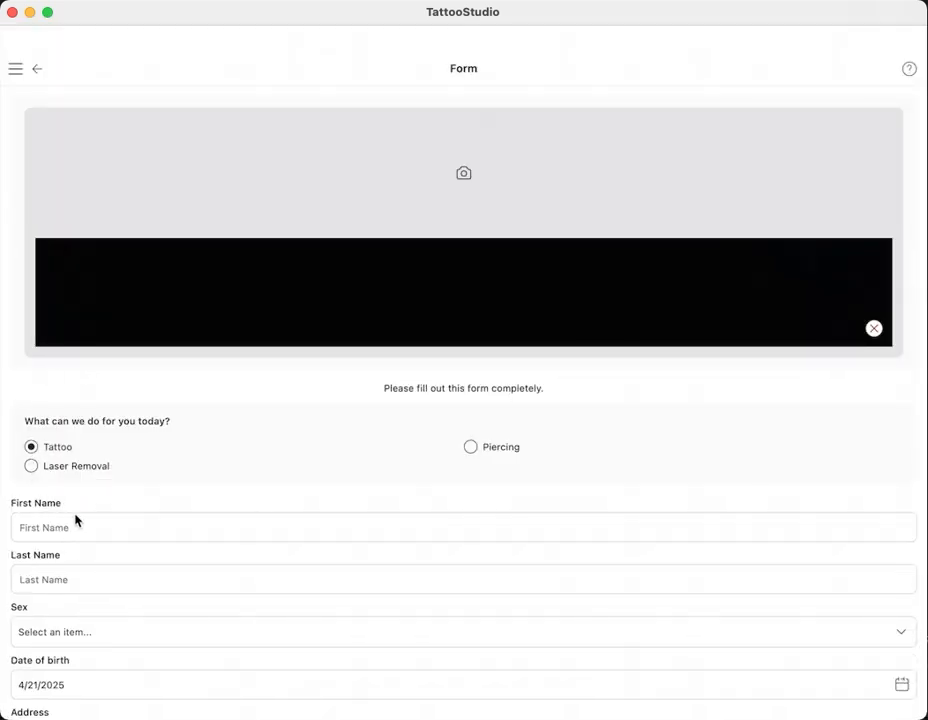
{"action": "scroll", "coordinate": [137, 500], "scroll_direction": "down", "scroll_amount": 5}
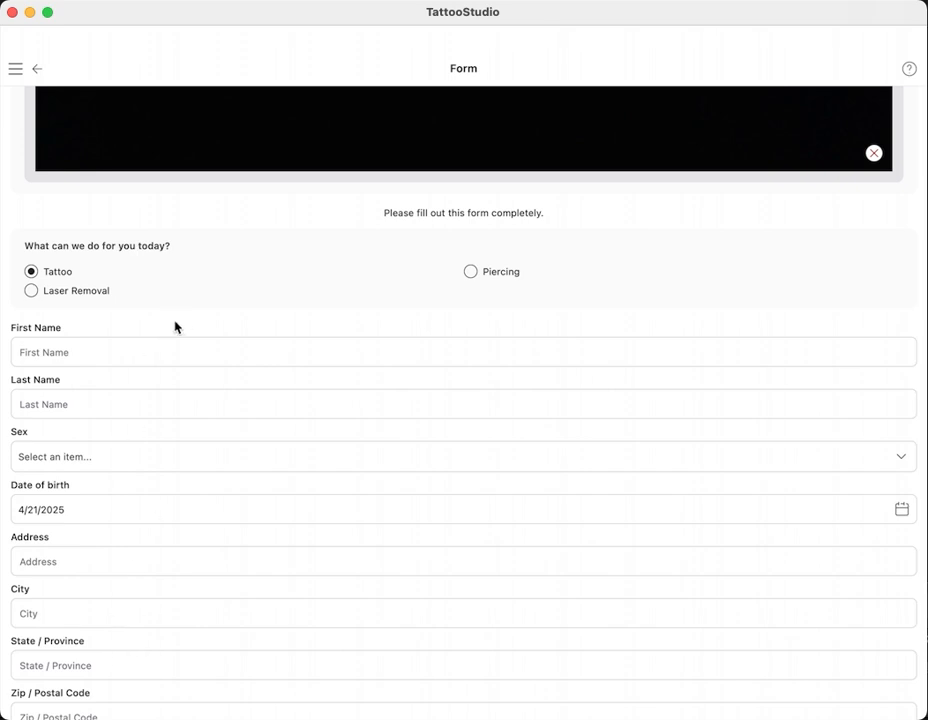
{"action": "scroll", "coordinate": [228, 269], "scroll_direction": "up", "scroll_amount": 4}
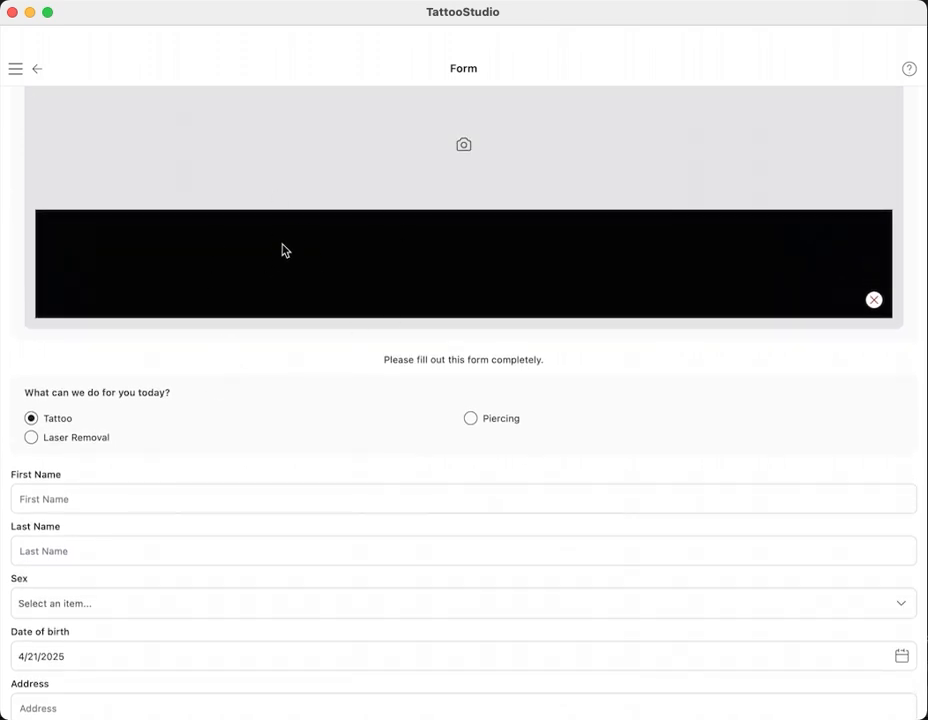
{"action": "scroll", "coordinate": [222, 430], "scroll_direction": "down", "scroll_amount": 5}
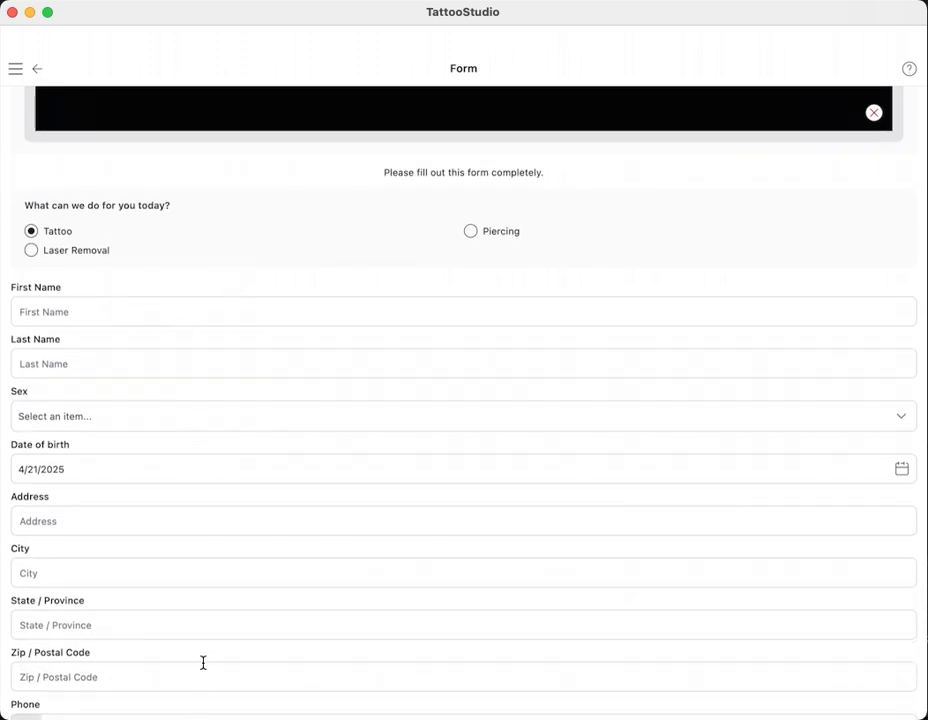
{"action": "scroll", "coordinate": [234, 284], "scroll_direction": "up", "scroll_amount": 6}
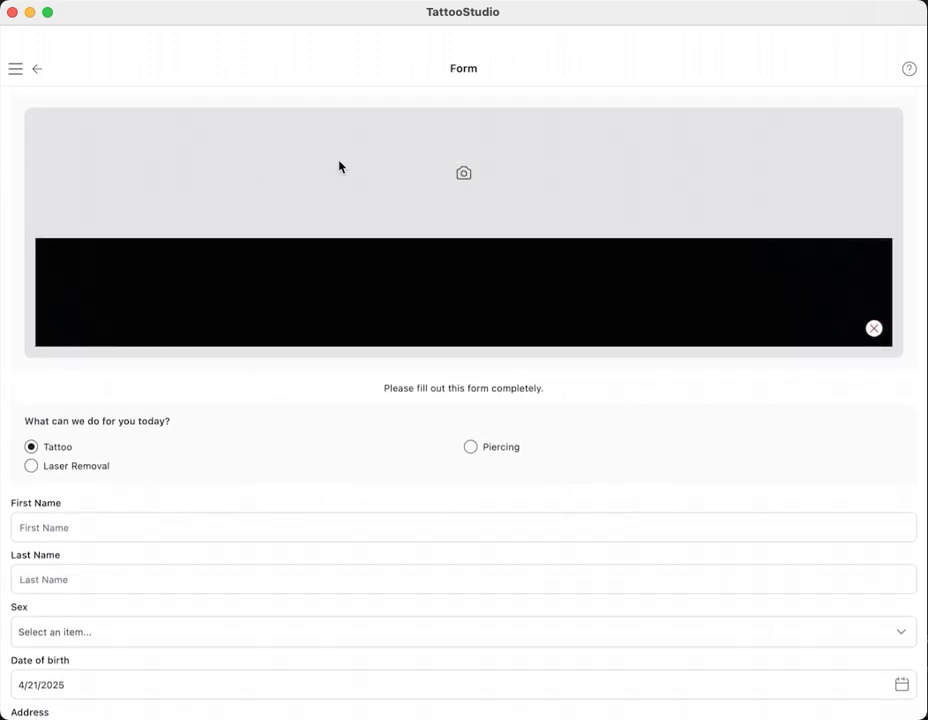
{"action": "left_click", "coordinate": [873, 328]}
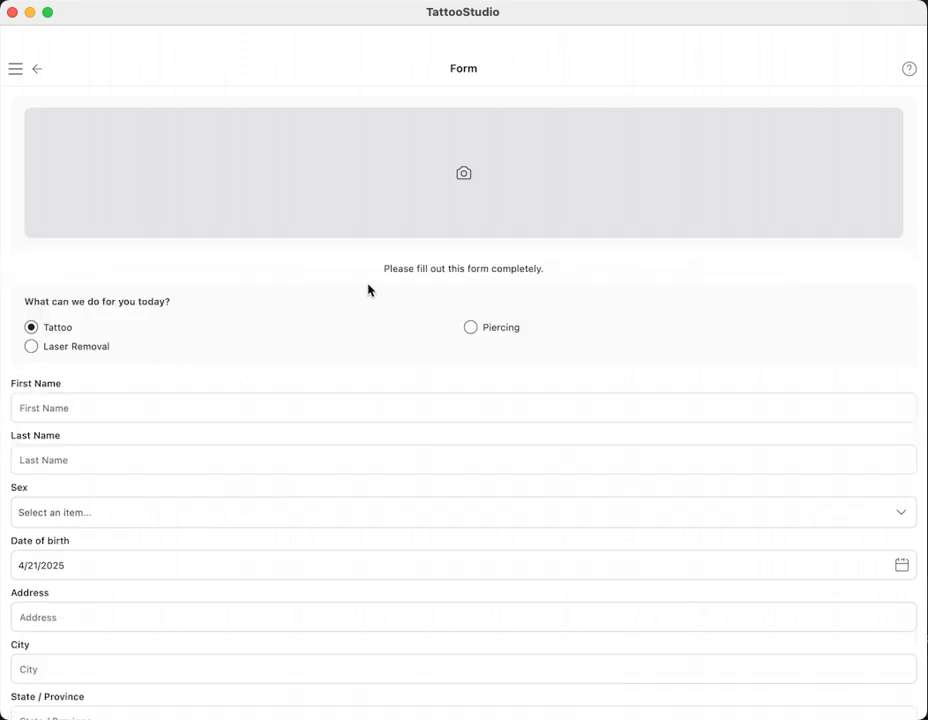
{"action": "left_click", "coordinate": [35, 72]}
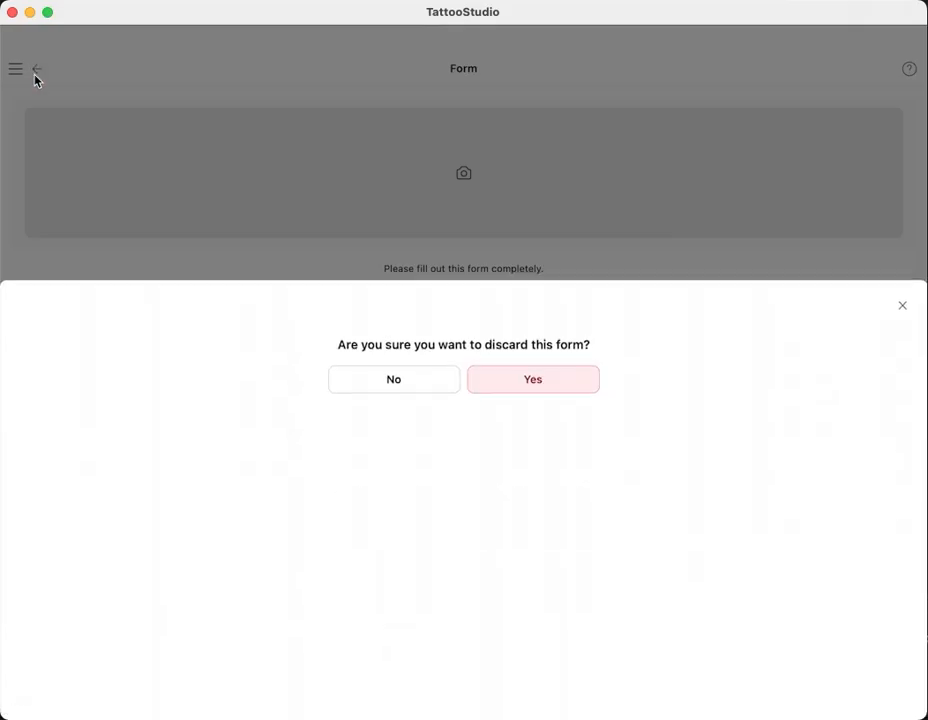
- Discard the blank form, switch off Enable ID First in Form Editor Preferences, and return Home
{"action": "left_click", "coordinate": [540, 235]}
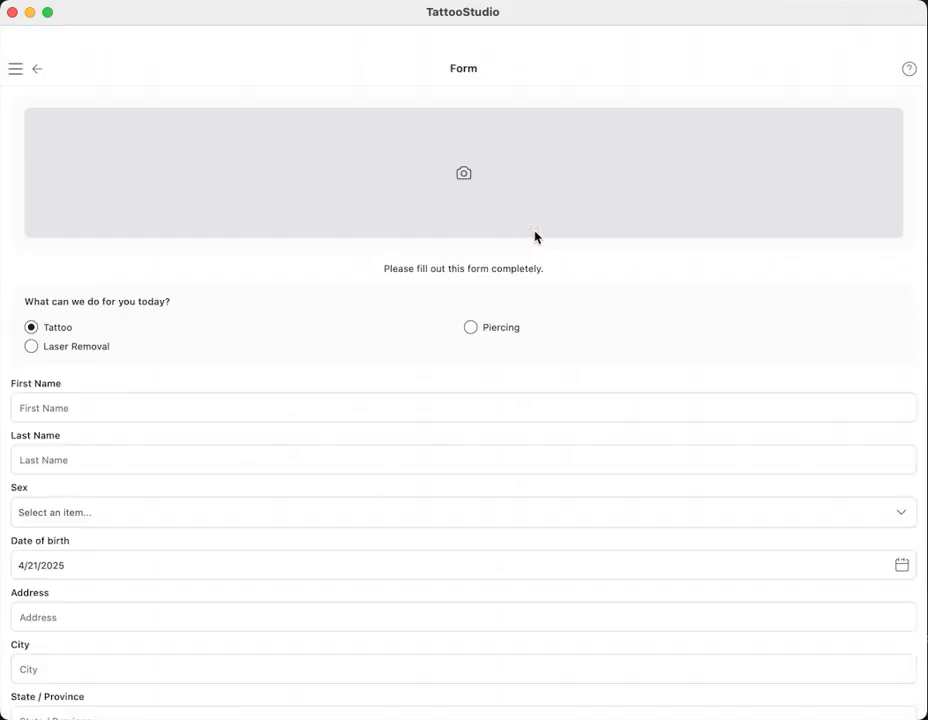
{"action": "left_click", "coordinate": [39, 72]}
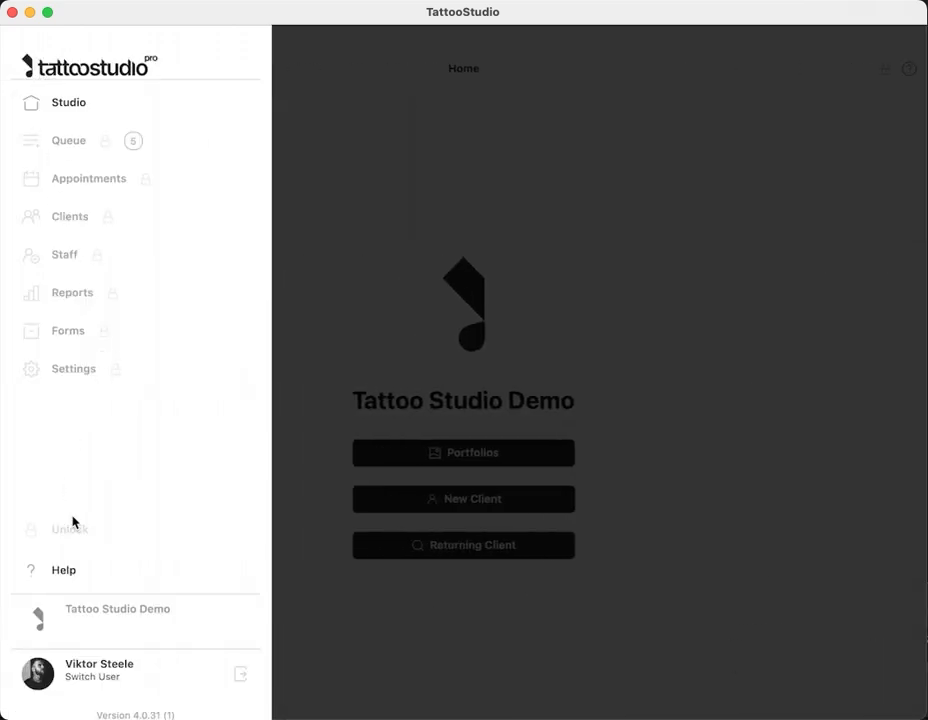
{"action": "left_click", "coordinate": [70, 528]}
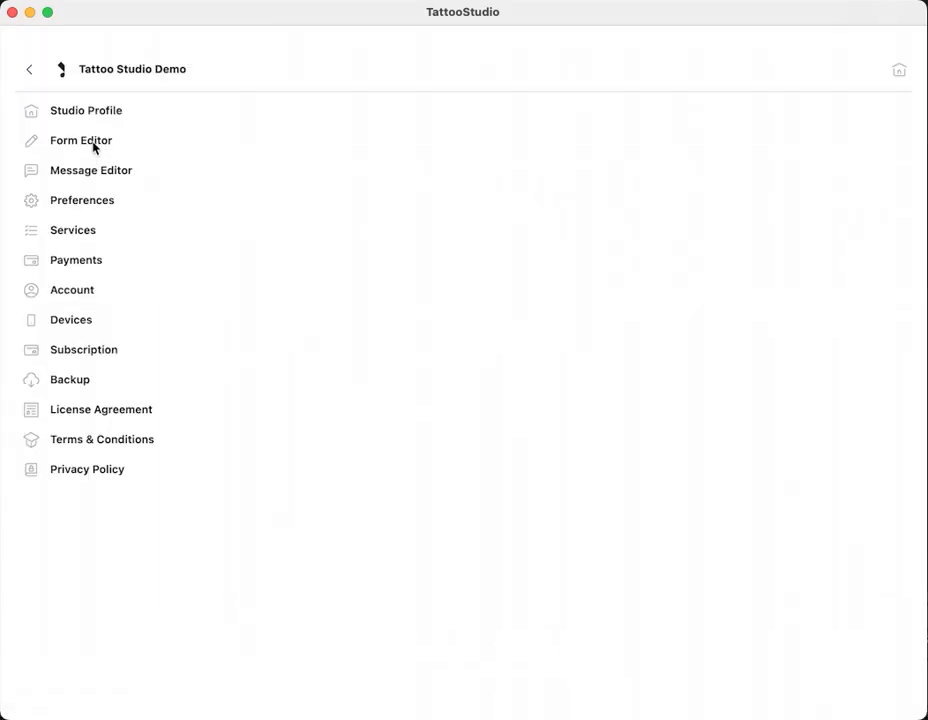
{"action": "left_click", "coordinate": [93, 145]}
{"action": "left_click", "coordinate": [545, 151]}
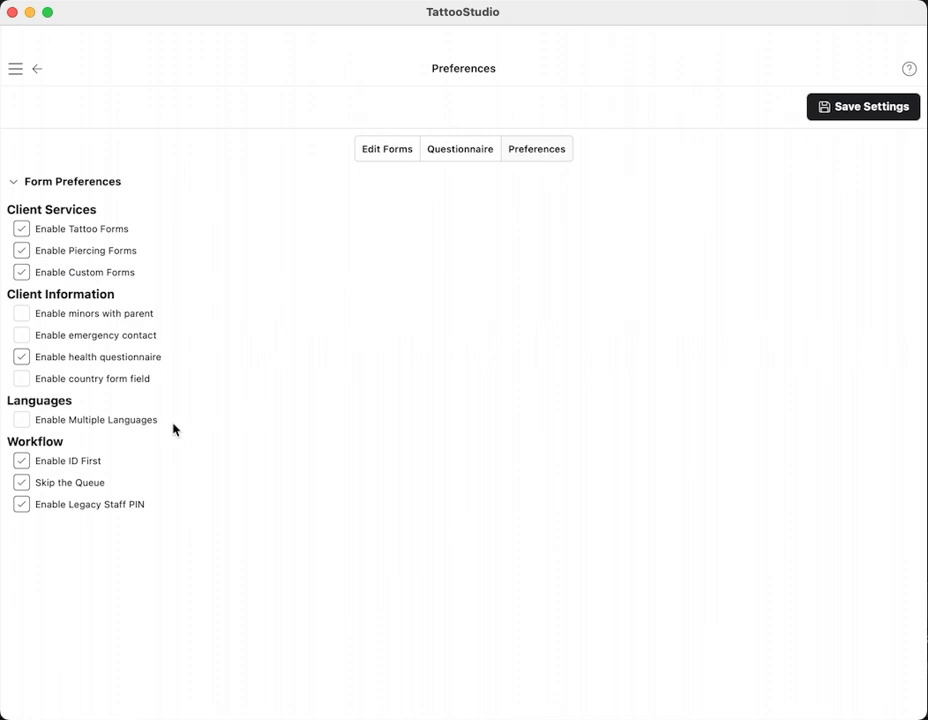
{"action": "left_click", "coordinate": [21, 461]}
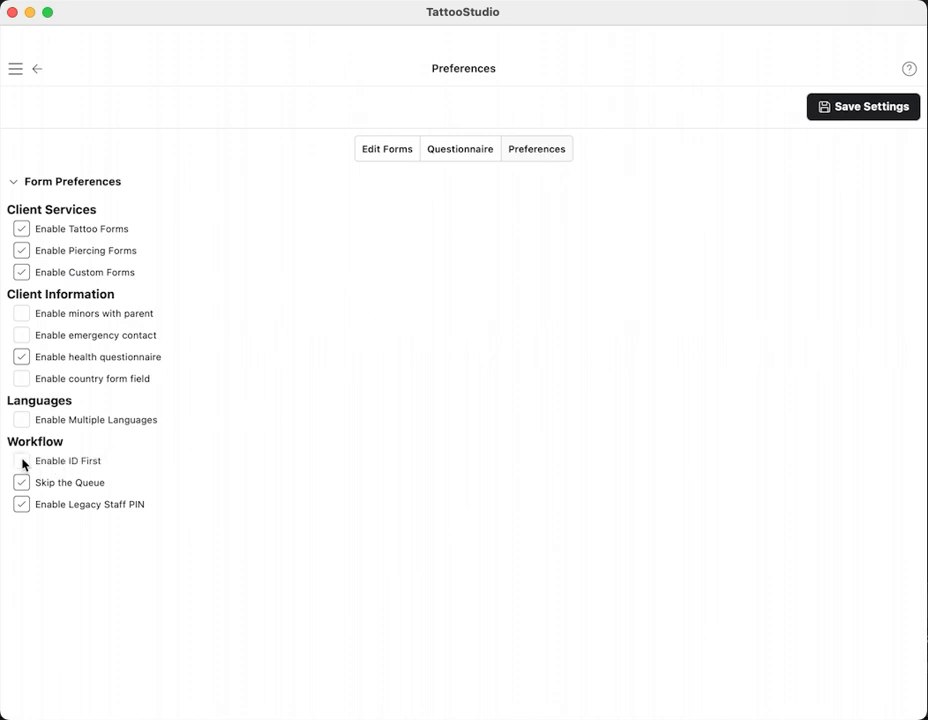
{"action": "left_click", "coordinate": [16, 70]}
{"action": "left_click", "coordinate": [62, 108]}
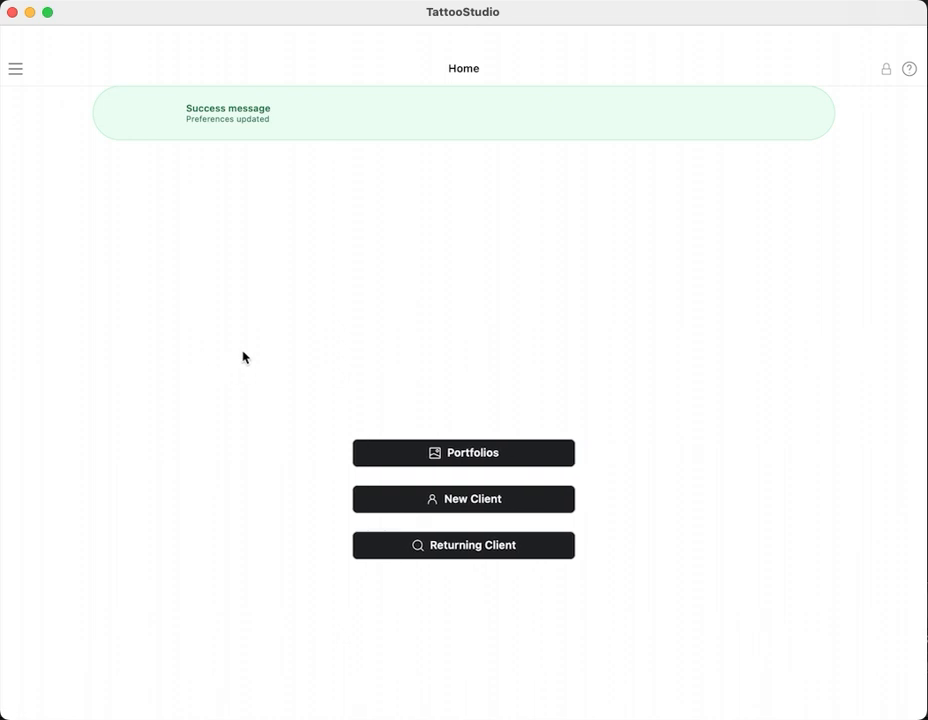
- Unlock the returning-client lookup with the staff PIN and open the found client's prefilled form
{"action": "left_click", "coordinate": [456, 549]}
{"action": "left_click", "coordinate": [161, 257]}
{"action": "type", "text": "••••"}
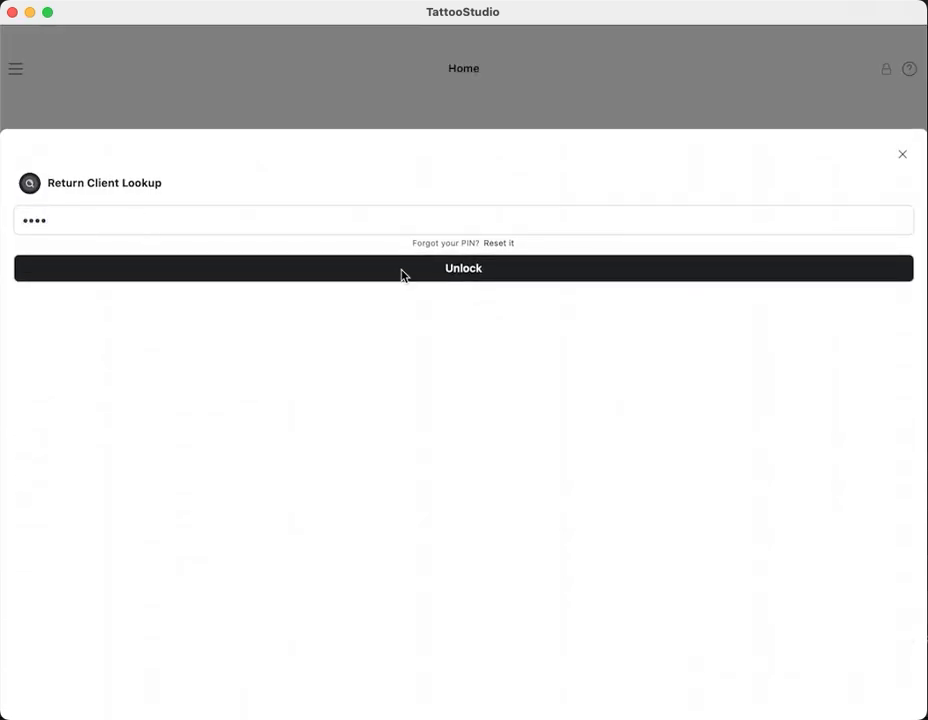
{"action": "left_click", "coordinate": [403, 270]}
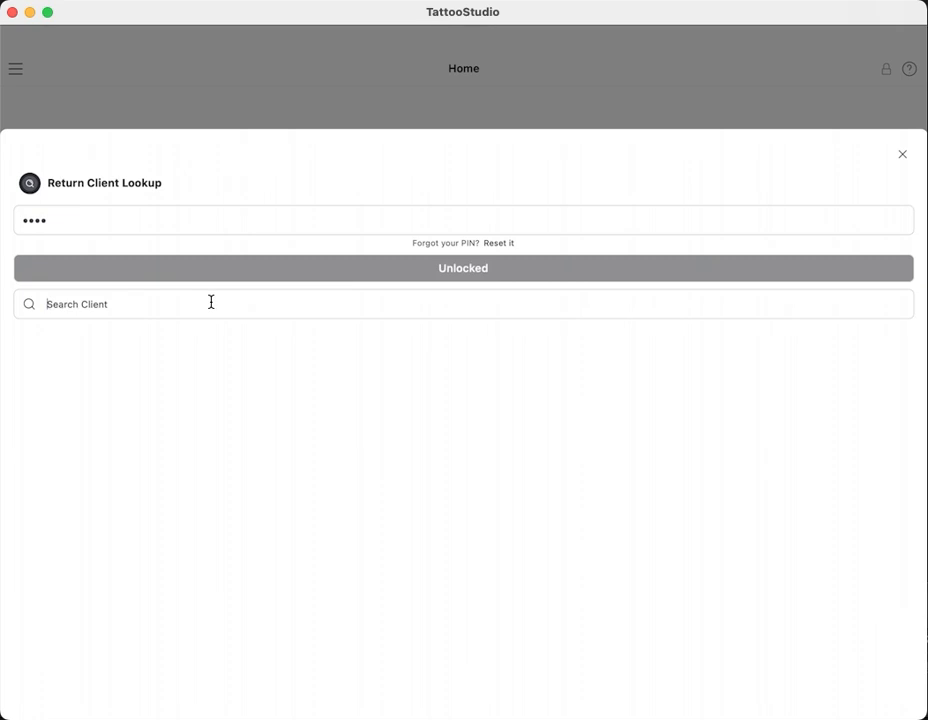
{"action": "type", "text": "mon"}
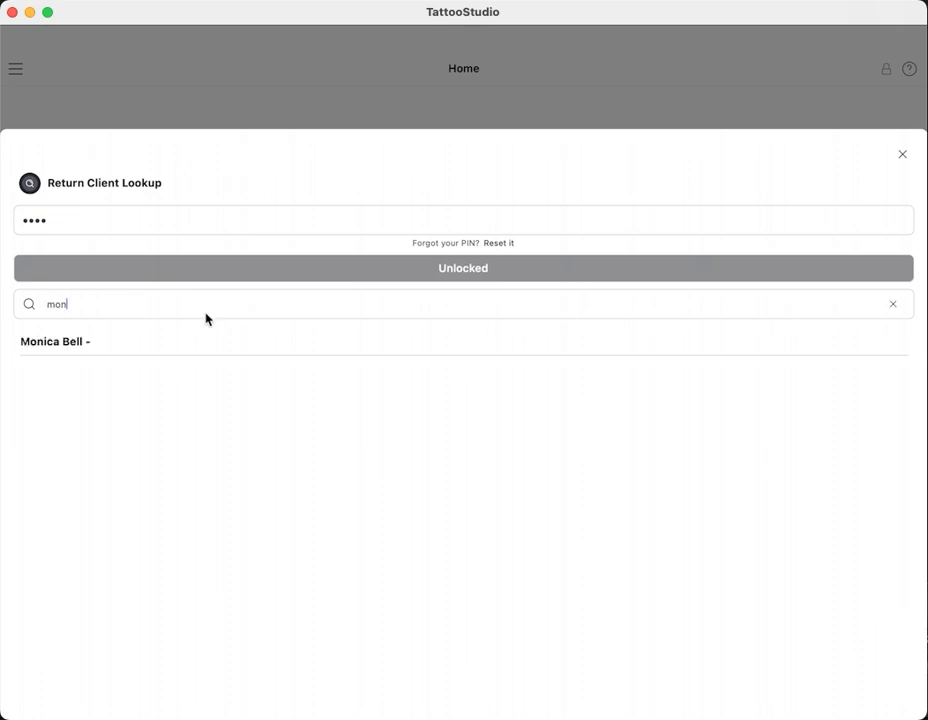
{"action": "left_click", "coordinate": [155, 342]}
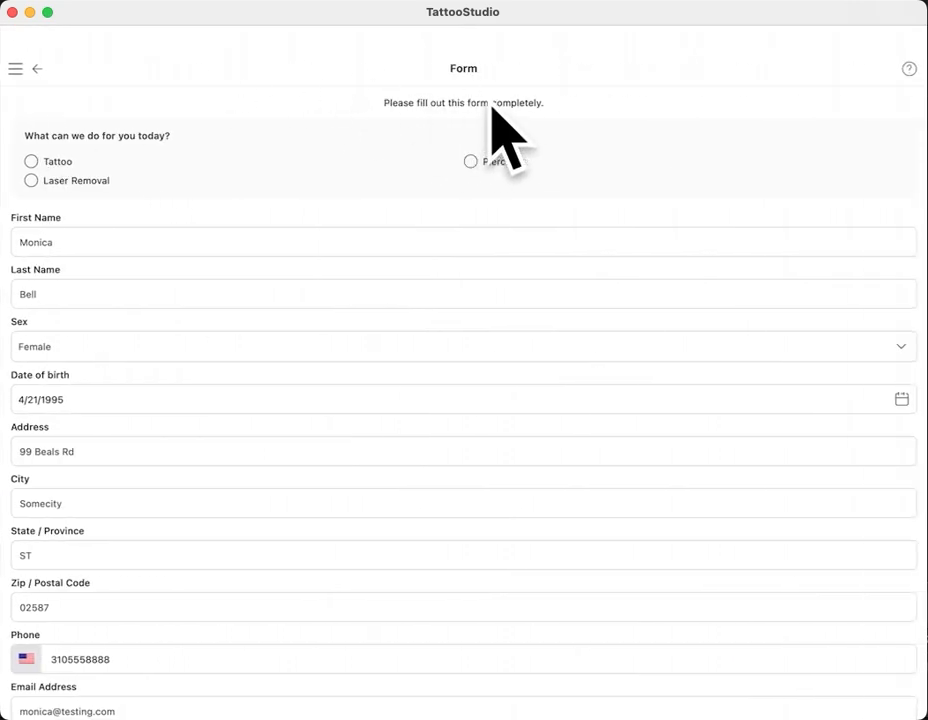
- Select Piercing as the service and submit the form to reach the piercing release signature page
{"action": "left_click", "coordinate": [470, 162]}
{"action": "scroll", "coordinate": [193, 427], "scroll_direction": "down", "scroll_amount": 5}
{"action": "scroll", "coordinate": [191, 400], "scroll_direction": "down", "scroll_amount": 5}
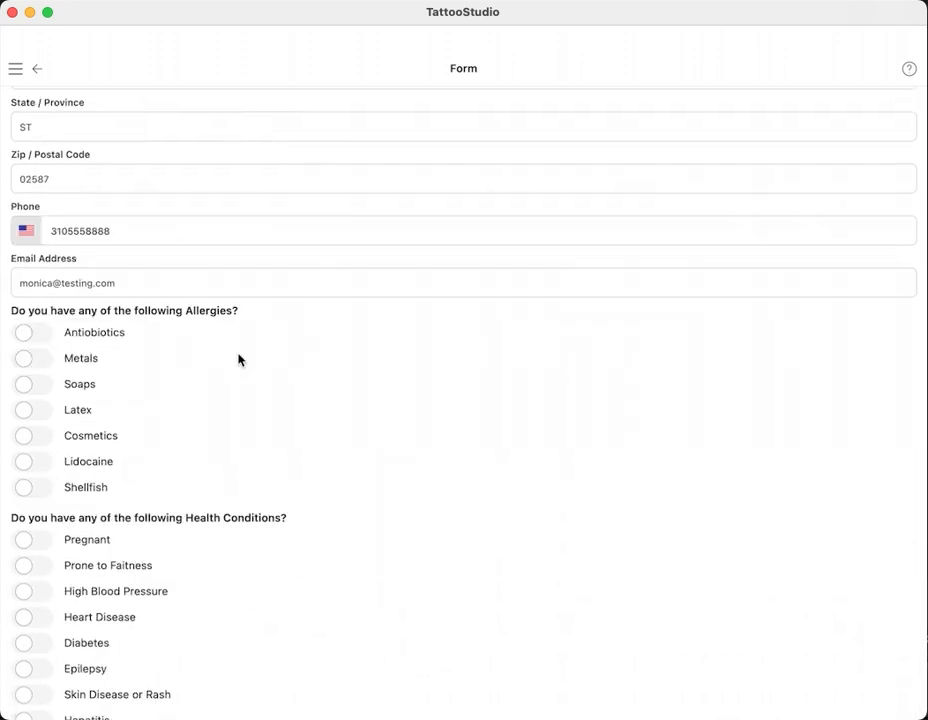
{"action": "scroll", "coordinate": [303, 448], "scroll_direction": "down", "scroll_amount": 3}
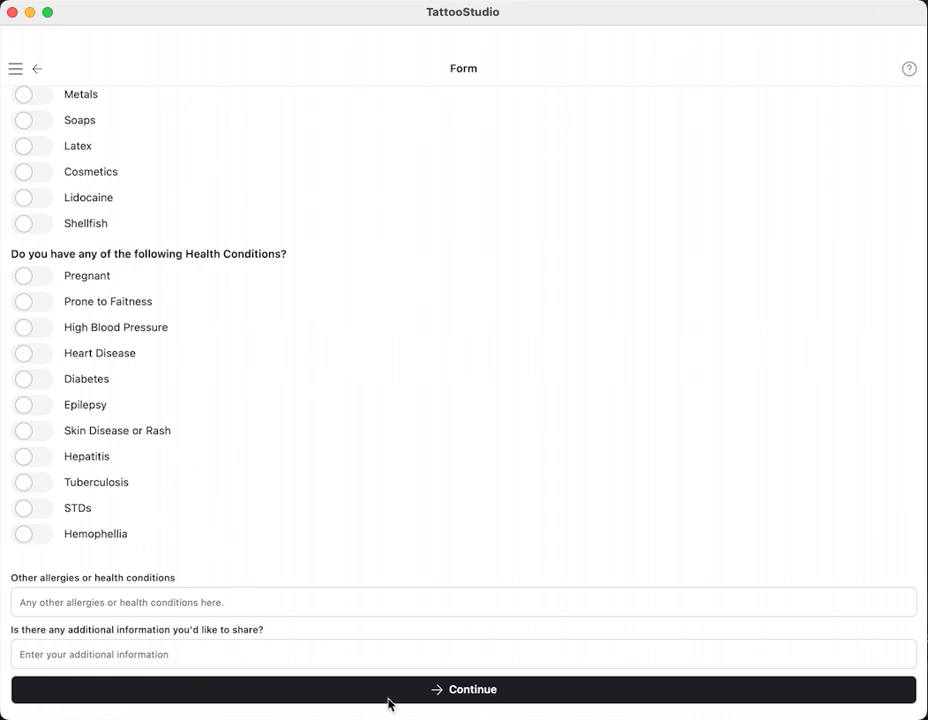
{"action": "left_click", "coordinate": [437, 690]}
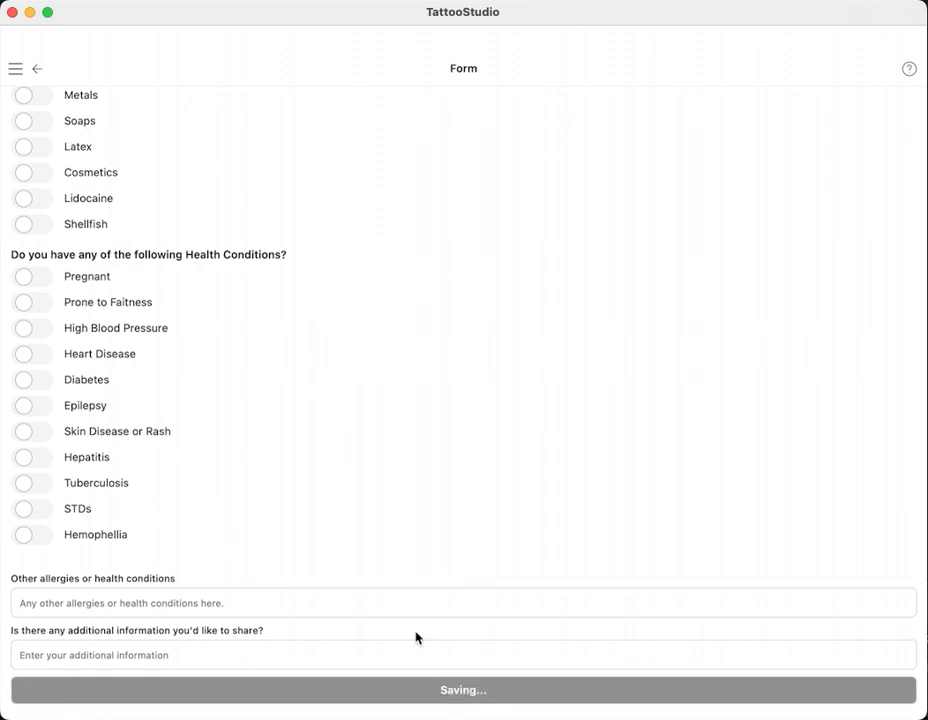
{"action": "scroll", "coordinate": [353, 422], "scroll_direction": "down", "scroll_amount": 5}
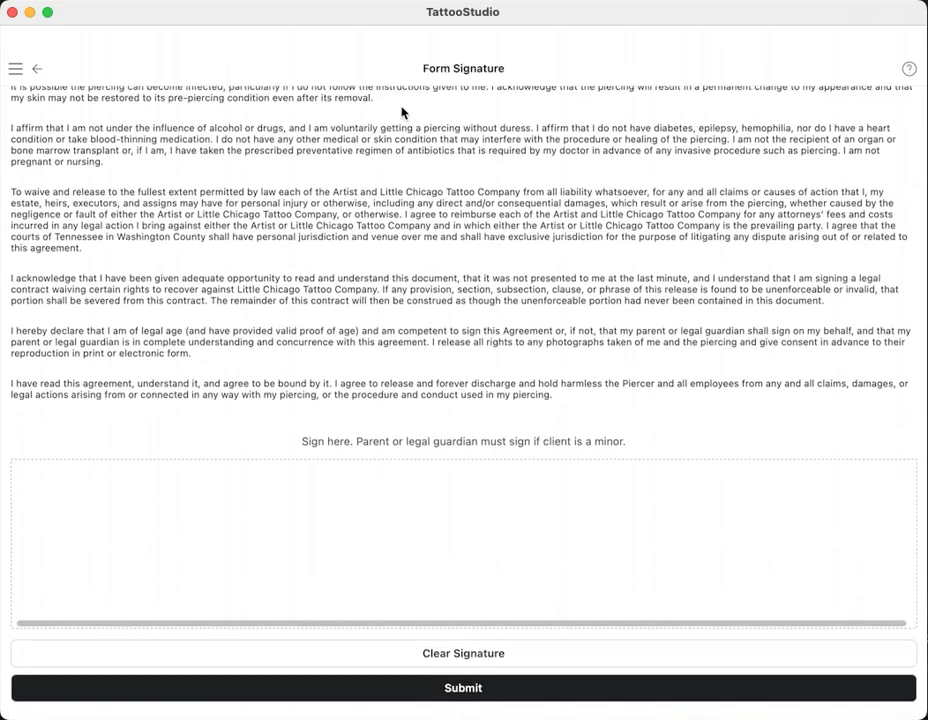
- Sign and submit the piercing waiver, then confirm with the staff PIN to reach the Staff Form
{"action": "mouse_move", "coordinate": [197, 497]}
{"action": "left_mouse_down"}
{"action": "mouse_move", "coordinate": [549, 545]}
{"action": "mouse_move", "coordinate": [718, 553]}
{"action": "left_mouse_up"}
{"action": "left_click", "coordinate": [433, 698]}
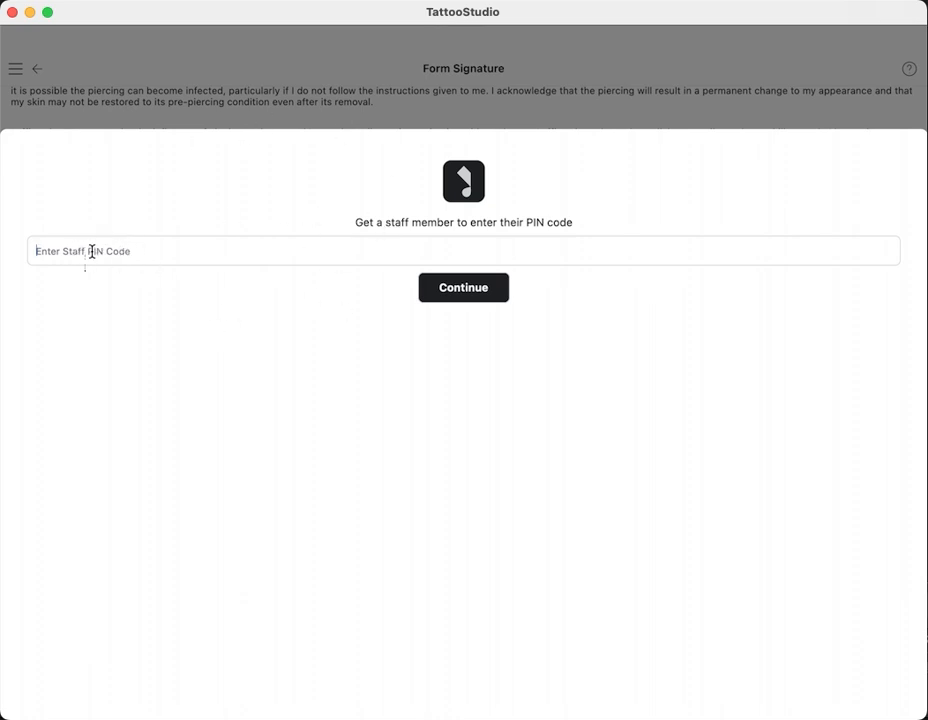
{"action": "type", "text": "1"}
{"action": "left_click", "coordinate": [456, 292]}
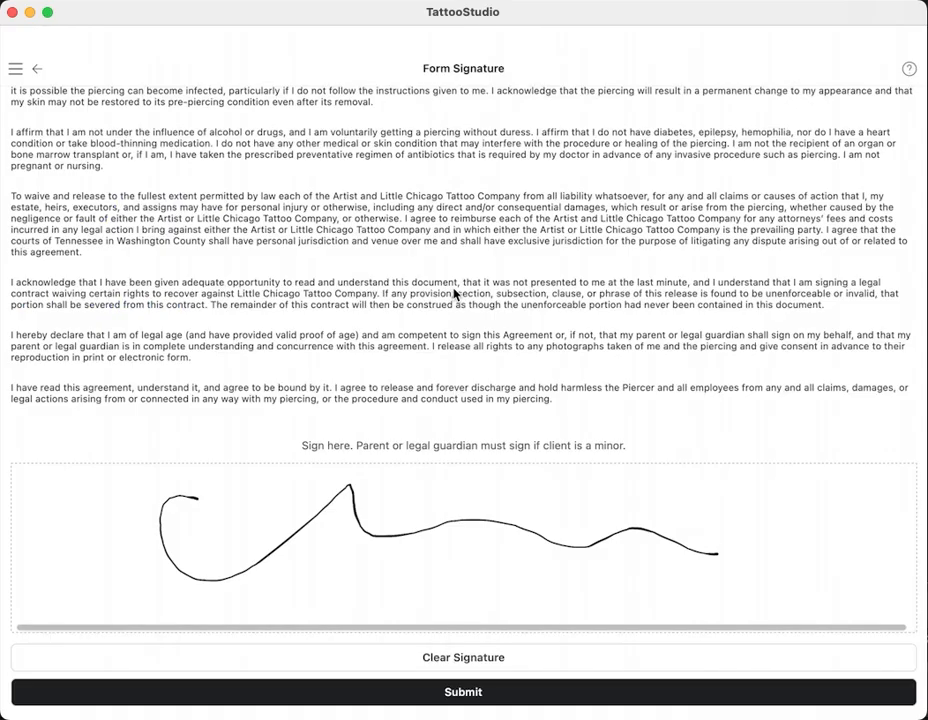
{"action": "scroll", "coordinate": [449, 230], "scroll_direction": "down", "scroll_amount": 3}
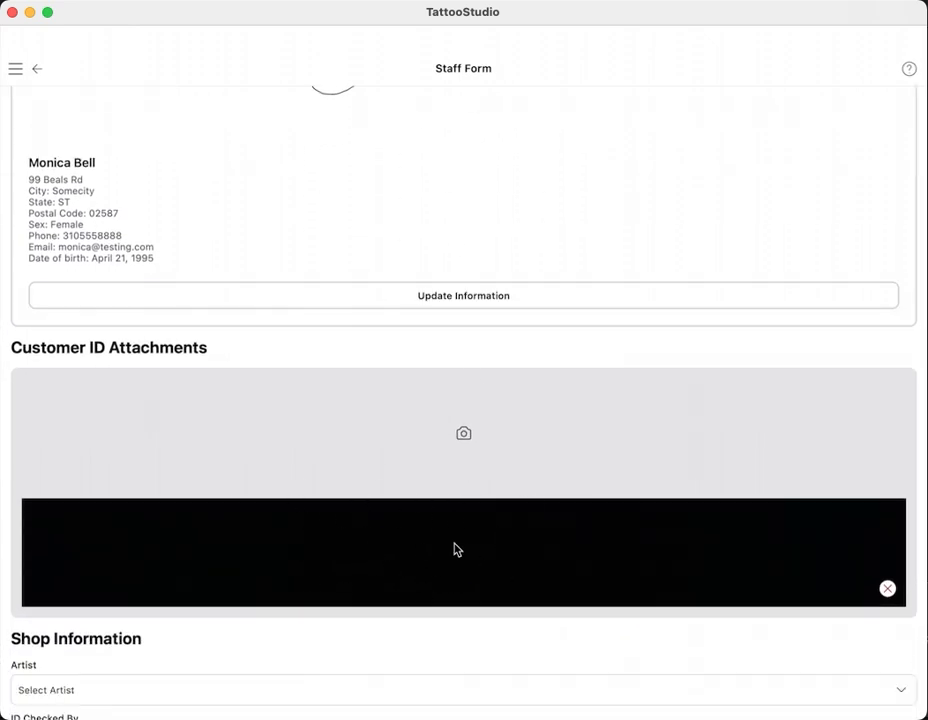
- Choose the Artist and the ID Checked By staff member on the Staff Form
{"action": "scroll", "coordinate": [420, 222], "scroll_direction": "up", "scroll_amount": 3}
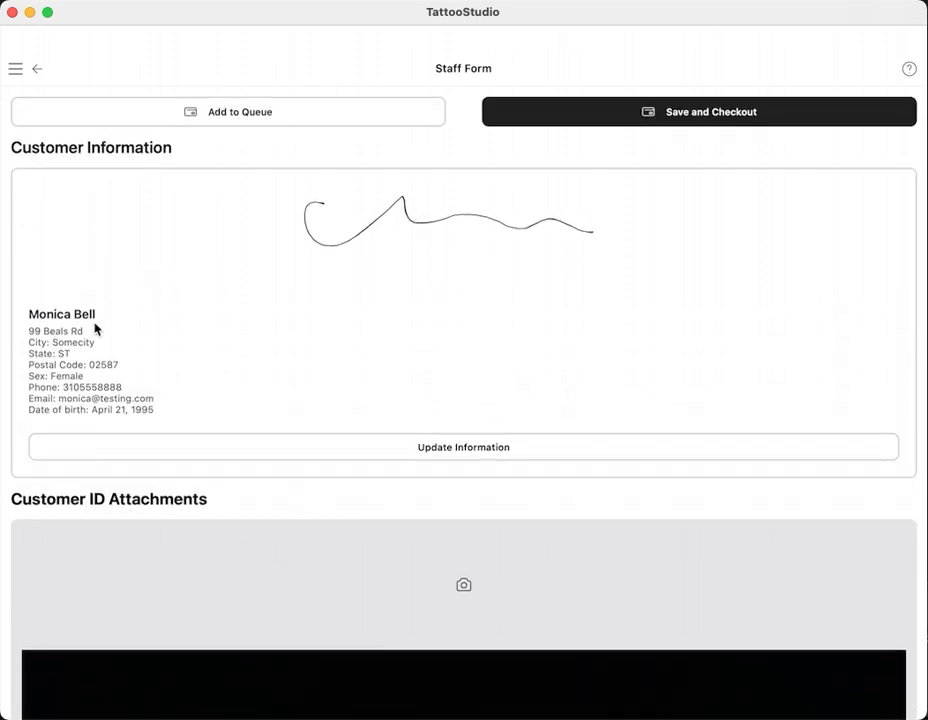
{"action": "scroll", "coordinate": [370, 510], "scroll_direction": "down", "scroll_amount": 5}
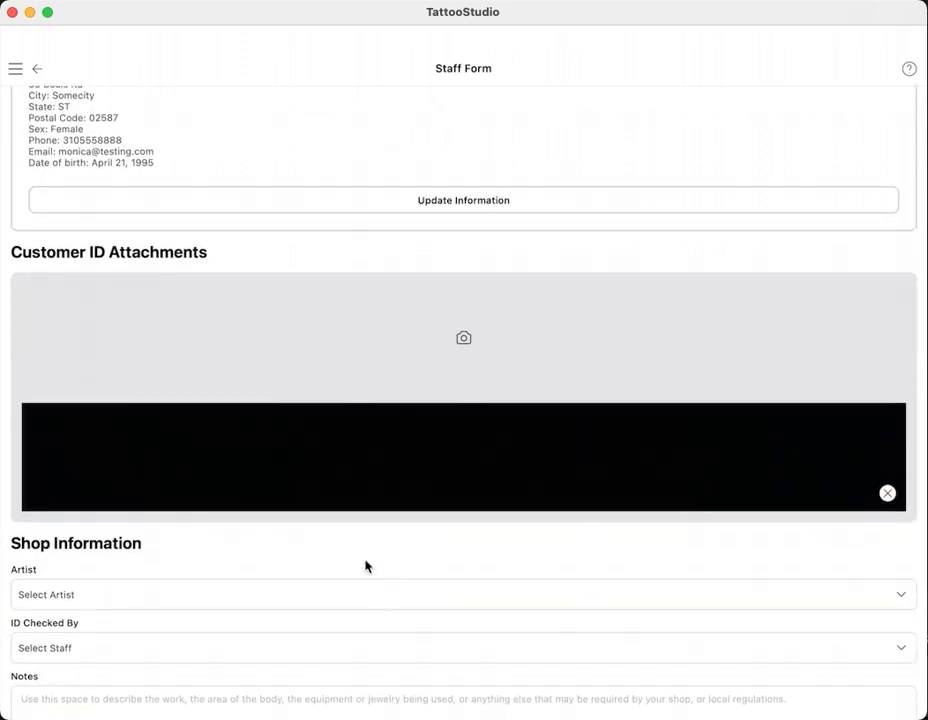
{"action": "scroll", "coordinate": [367, 565], "scroll_direction": "down", "scroll_amount": 3}
{"action": "left_click", "coordinate": [307, 434]}
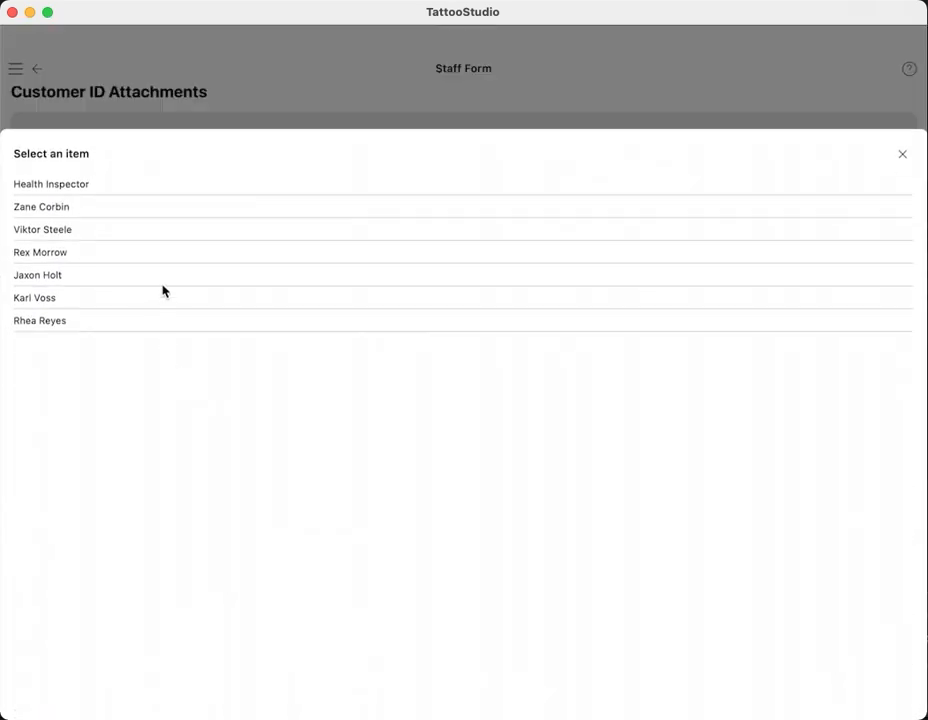
{"action": "left_click", "coordinate": [164, 279]}
{"action": "left_click", "coordinate": [188, 487]}
{"action": "left_click", "coordinate": [155, 230]}
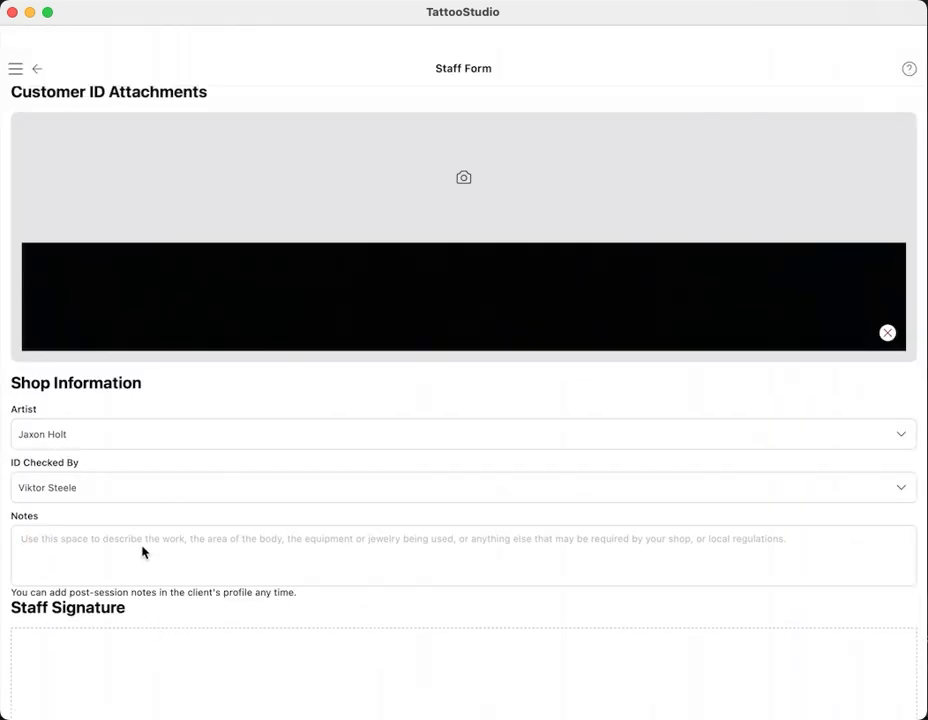
- Type 'notes', sign the Staff Signature pad, and save the form for checkout
{"action": "type", "text": "notes"}
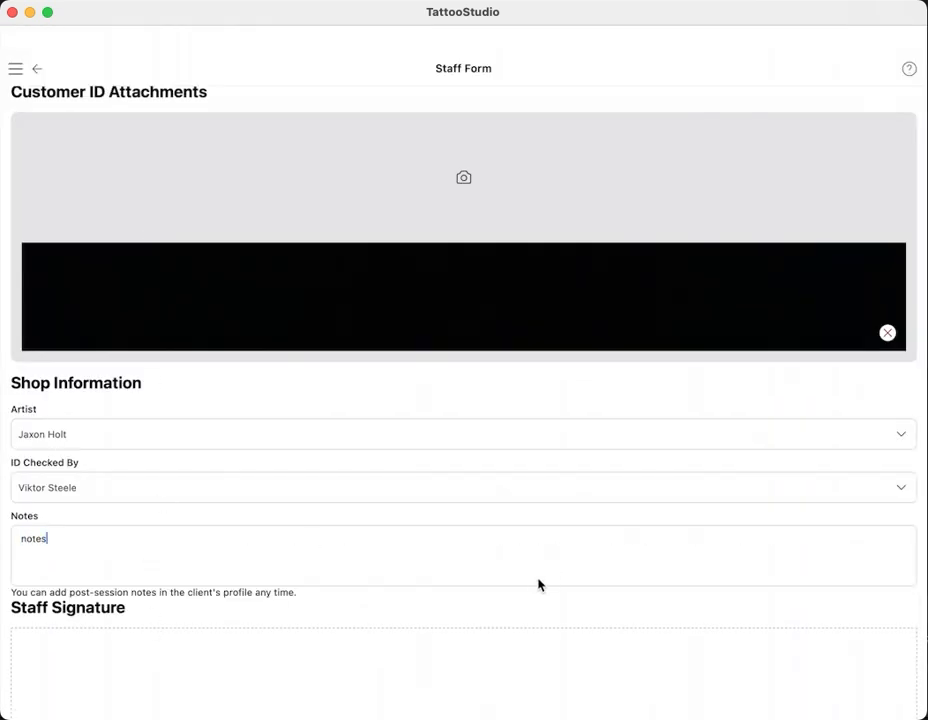
{"action": "scroll", "coordinate": [532, 605], "scroll_direction": "down", "scroll_amount": 3}
{"action": "left_click_drag", "start_coordinate": [228, 545], "coordinate": [802, 572]}
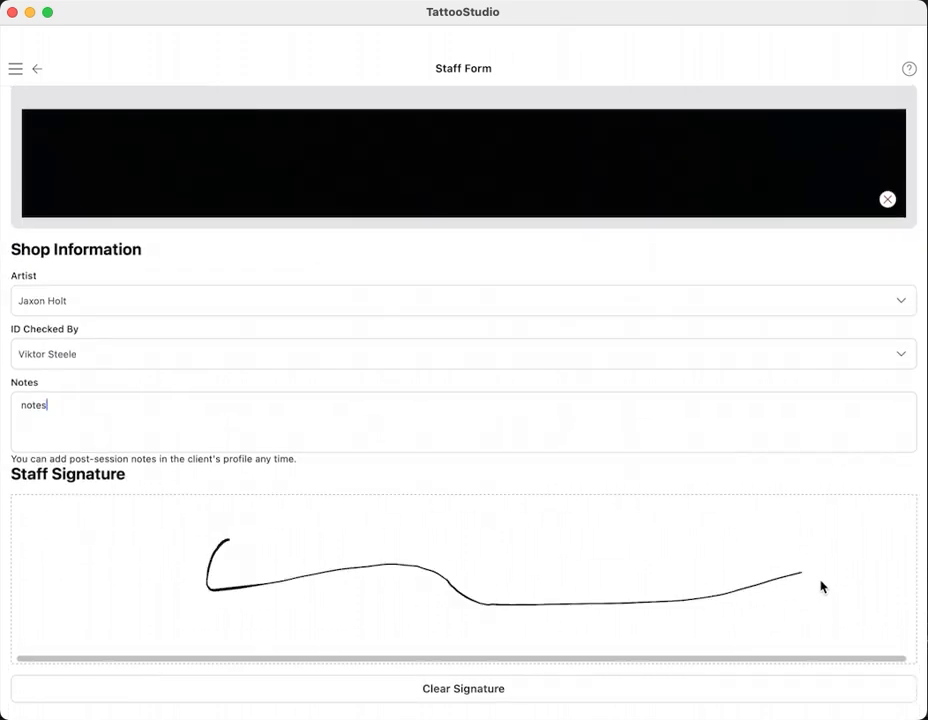
{"action": "scroll", "coordinate": [574, 286], "scroll_direction": "up", "scroll_amount": 10}
{"action": "scroll", "coordinate": [660, 274], "scroll_direction": "up", "scroll_amount": 3}
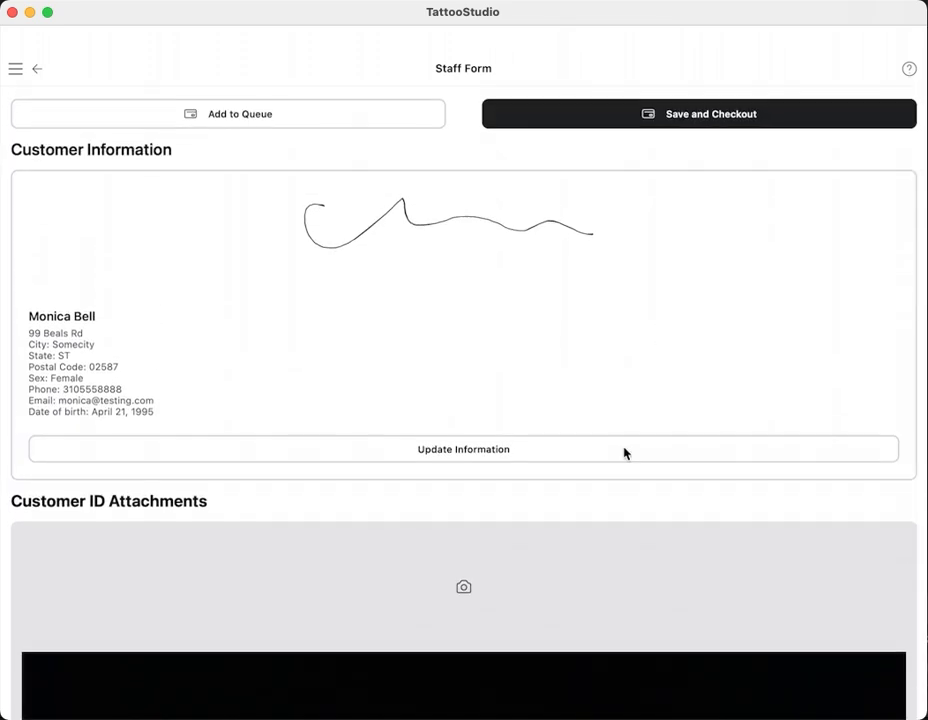
{"action": "left_click", "coordinate": [703, 113]}
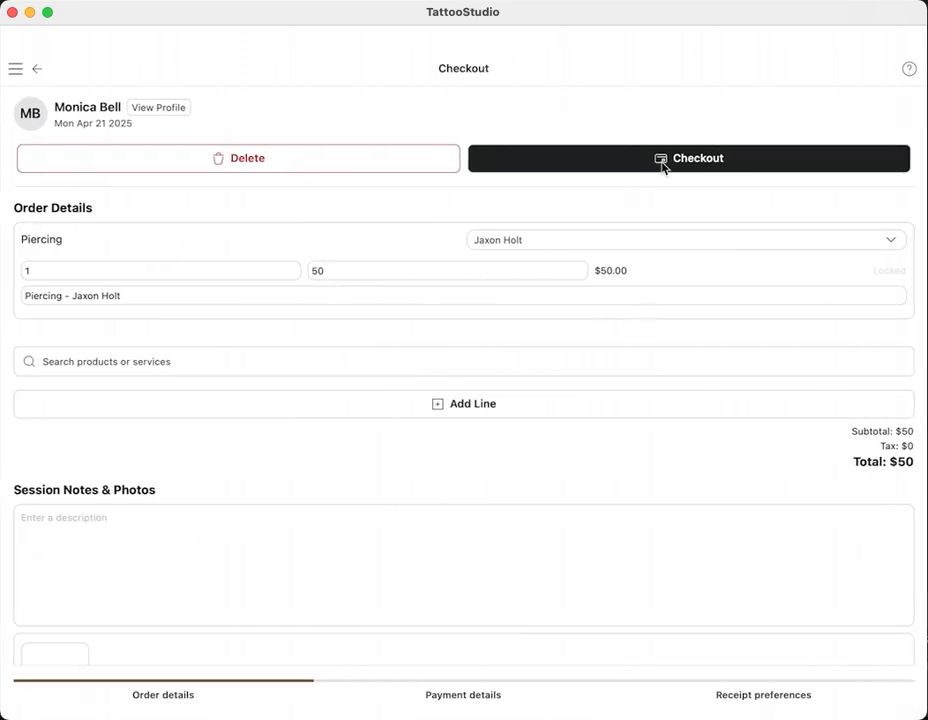
- Pay the $50 Piercing order by Cash with a $10 tip, then close checkout
{"action": "left_click", "coordinate": [755, 165]}
{"action": "left_click", "coordinate": [199, 240]}
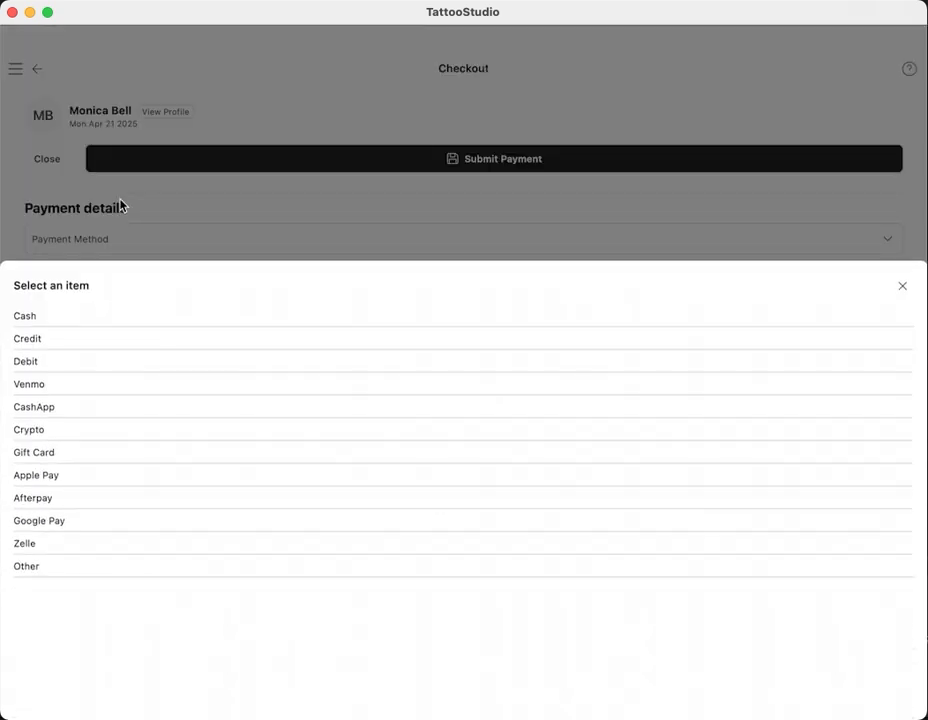
{"action": "left_click", "coordinate": [64, 192]}
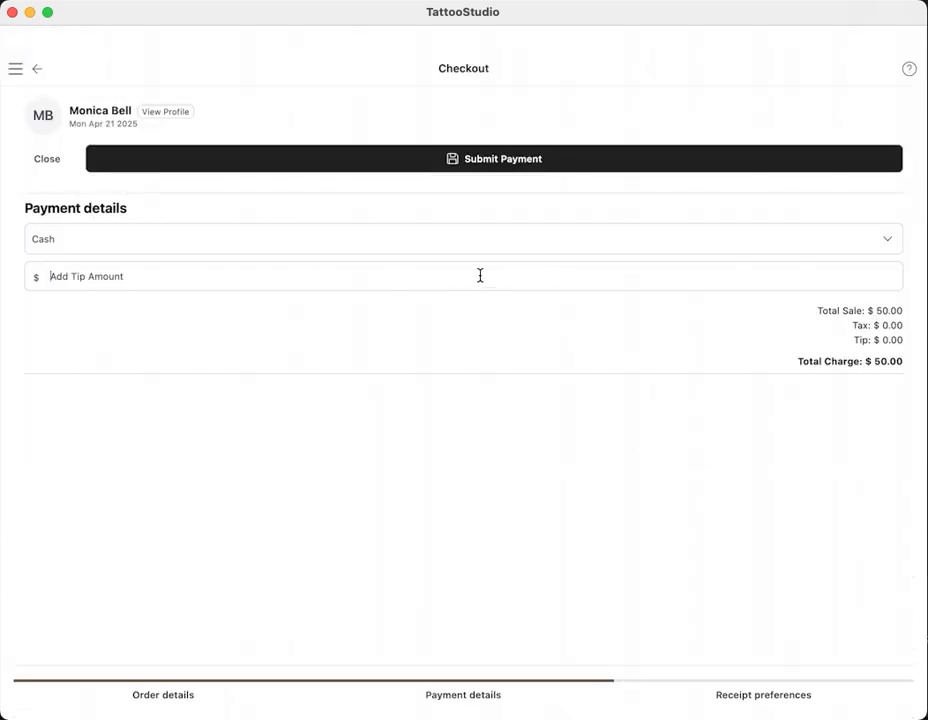
{"action": "type", "text": "10"}
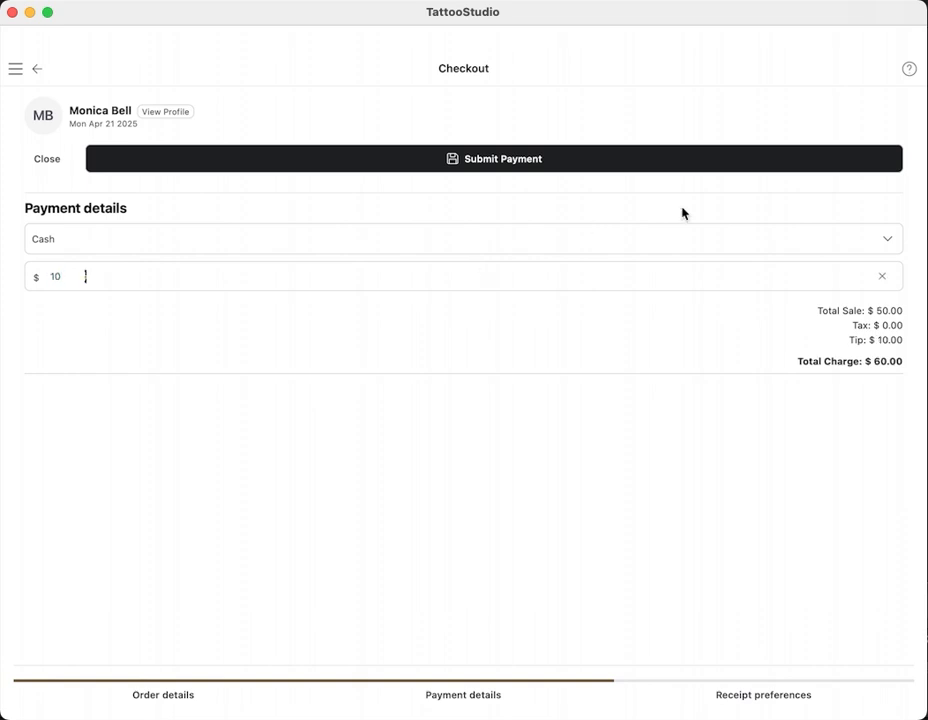
{"action": "left_click", "coordinate": [583, 154]}
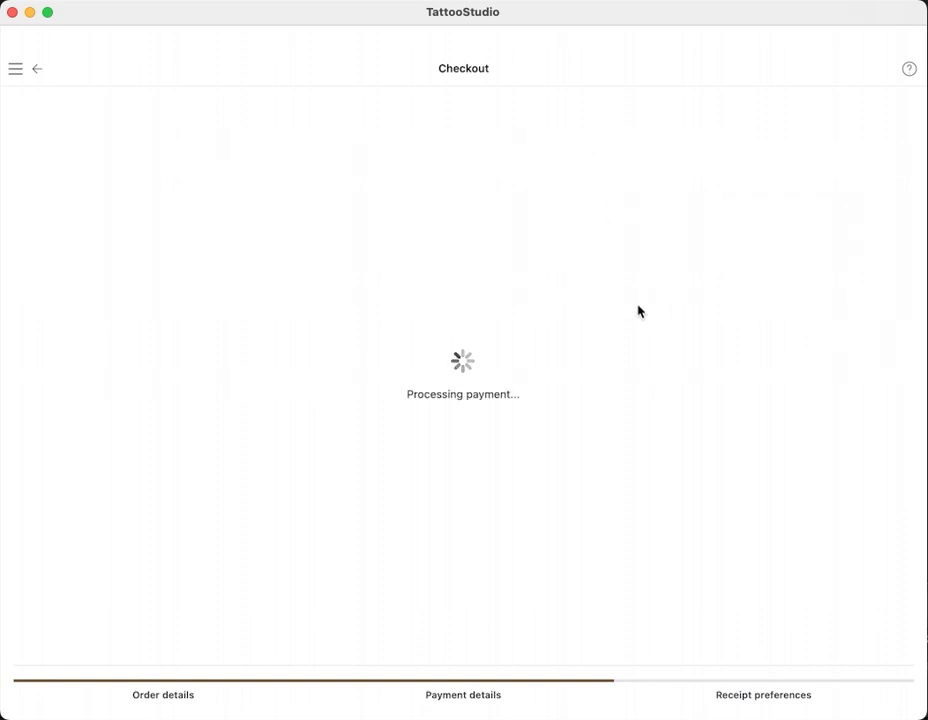
{"action": "left_click", "coordinate": [877, 117]}
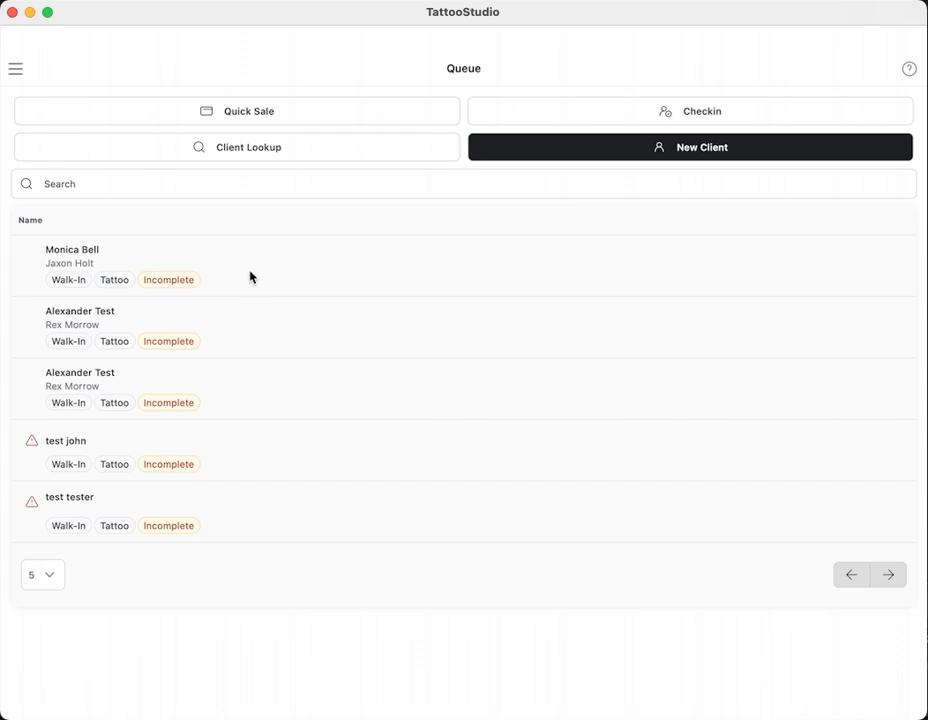
- Uncheck Skip the Queue in Forms > Preferences, save, and return to Home
{"action": "left_click", "coordinate": [16, 70]}
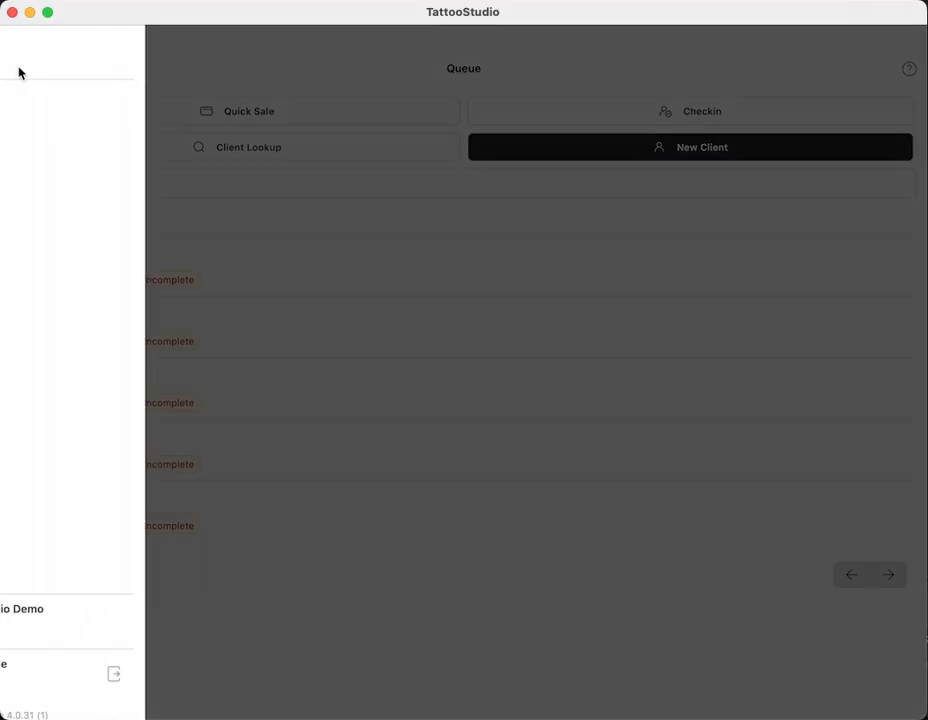
{"action": "left_click", "coordinate": [75, 531]}
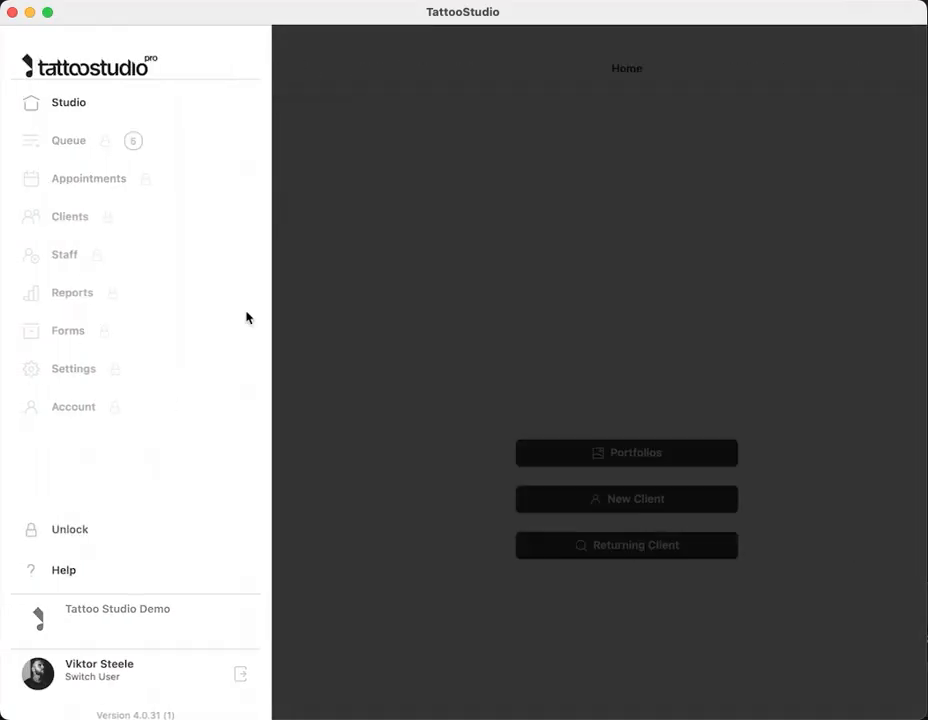
{"action": "left_click", "coordinate": [90, 141]}
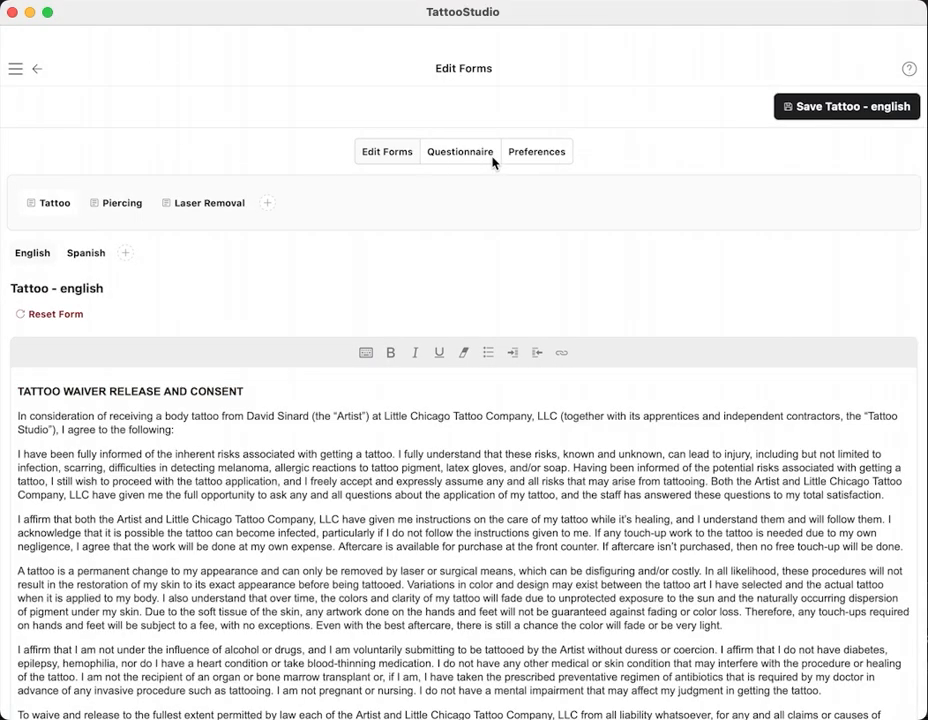
{"action": "left_click", "coordinate": [533, 149]}
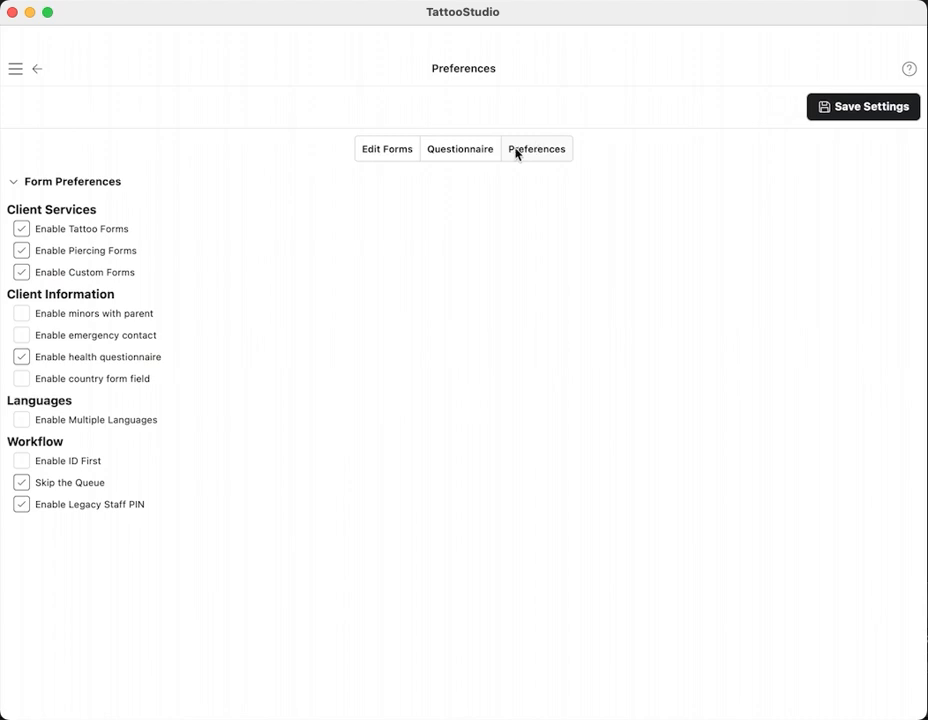
{"action": "left_click", "coordinate": [22, 484]}
{"action": "left_click", "coordinate": [869, 112]}
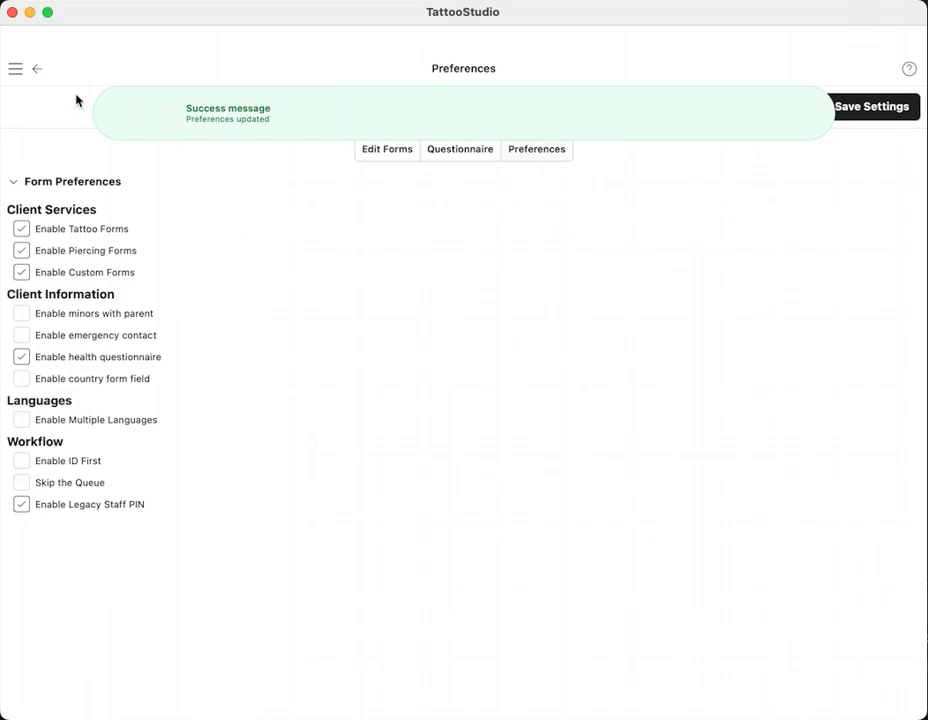
{"action": "left_click", "coordinate": [15, 68]}
{"action": "left_click", "coordinate": [63, 101]}
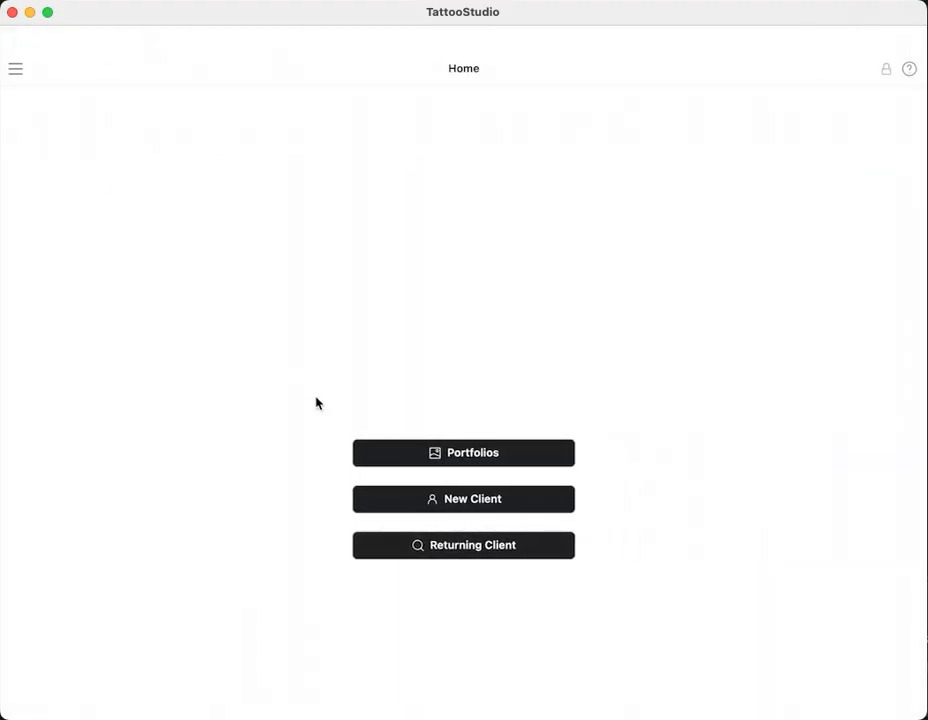
- Open the returning client's prefilled form, select Tattoo, and continue to the waiver
{"action": "left_click", "coordinate": [461, 553]}
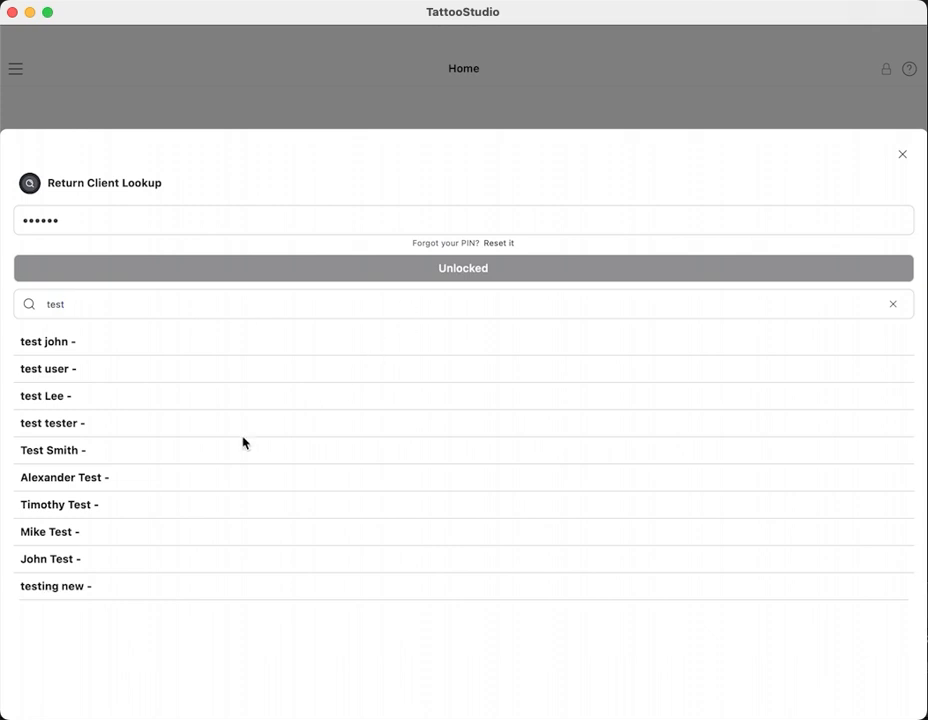
{"action": "left_click", "coordinate": [140, 451]}
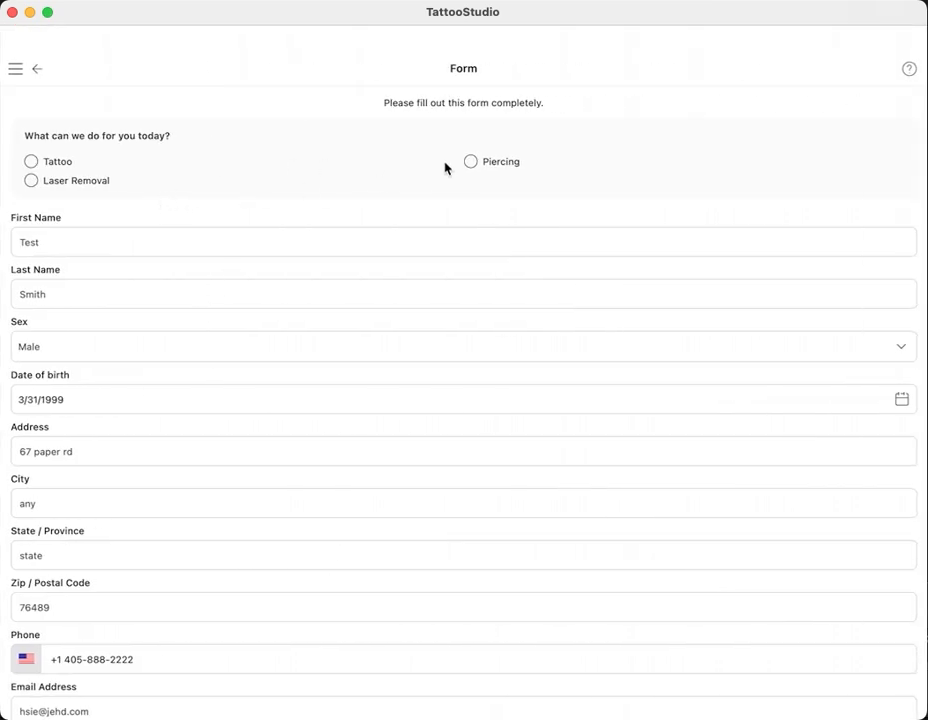
{"action": "left_click", "coordinate": [31, 162]}
{"action": "scroll", "coordinate": [217, 162], "scroll_direction": "down", "scroll_amount": 2}
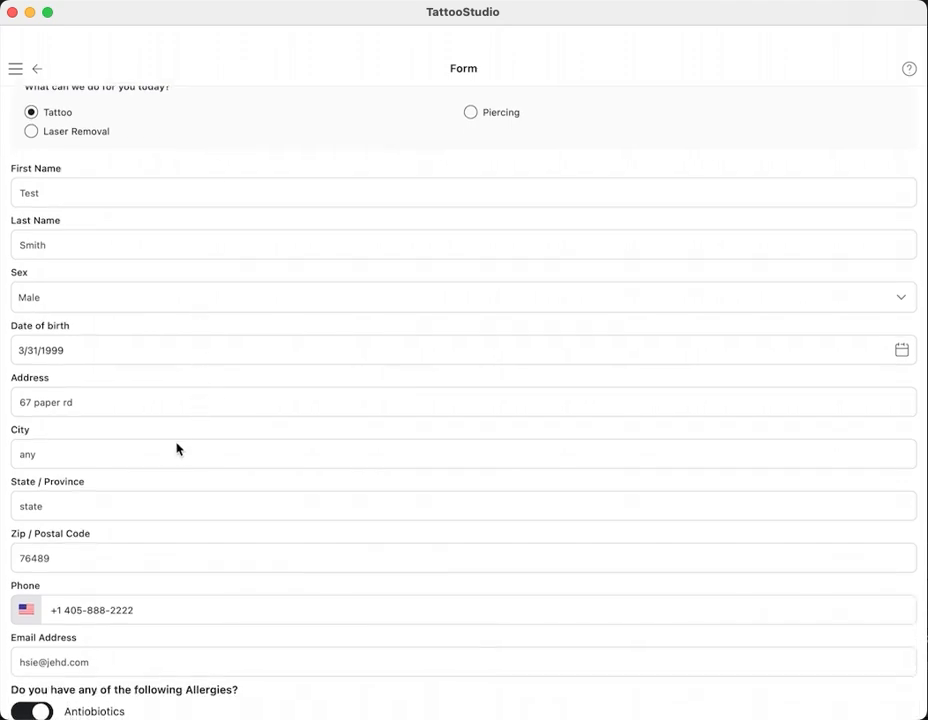
{"action": "scroll", "coordinate": [176, 449], "scroll_direction": "down", "scroll_amount": 12}
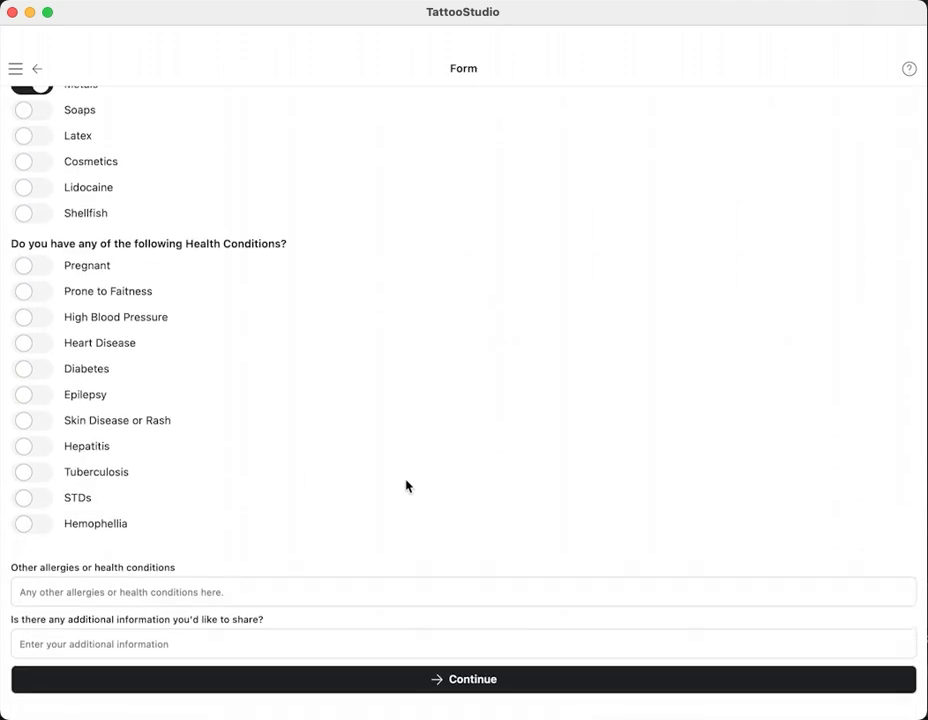
{"action": "left_click", "coordinate": [416, 694]}
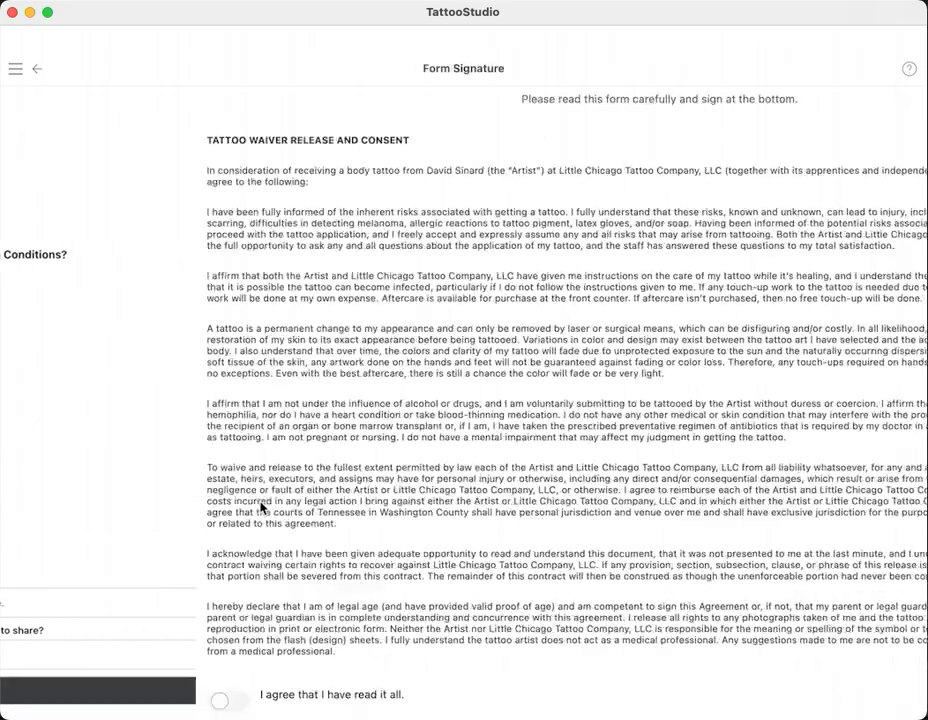
- Turn on both agree toggles, sign, submit, and dismiss the ID-check message
{"action": "scroll", "coordinate": [205, 540], "scroll_direction": "down", "scroll_amount": 5}
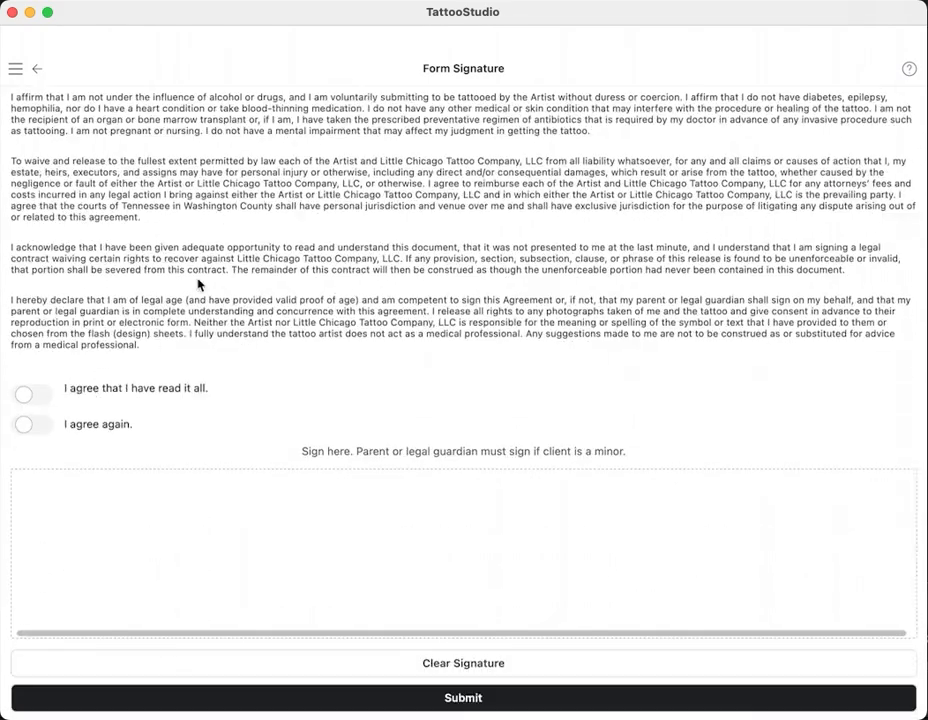
{"action": "left_click", "coordinate": [30, 395]}
{"action": "left_click", "coordinate": [30, 424]}
{"action": "mouse_move", "coordinate": [178, 508]}
{"action": "left_mouse_down"}
{"action": "mouse_move", "coordinate": [304, 538]}
{"action": "mouse_move", "coordinate": [755, 545]}
{"action": "left_mouse_up"}
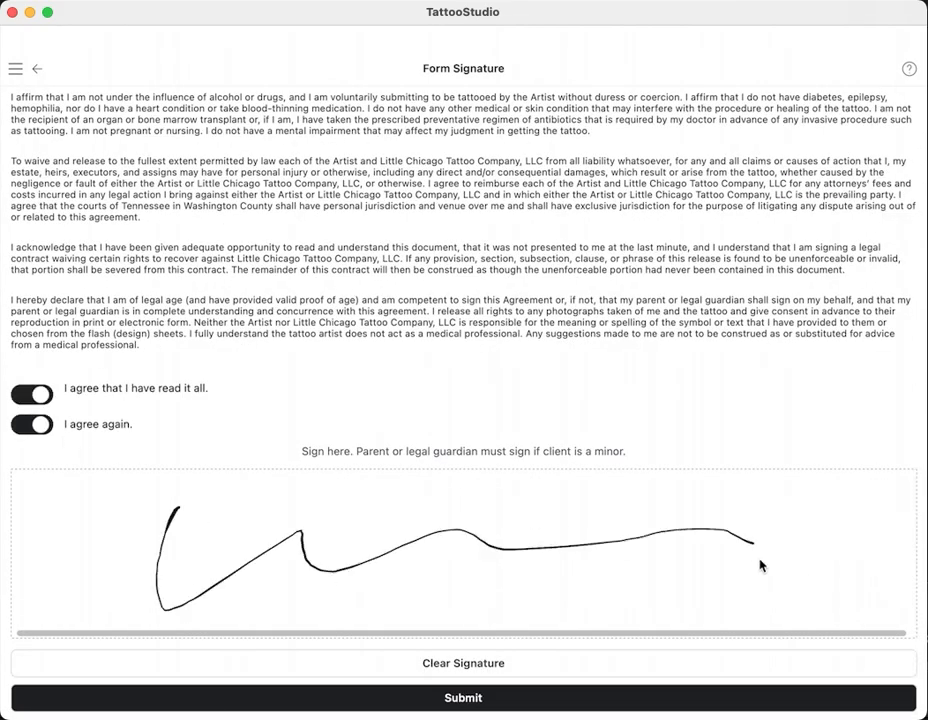
{"action": "left_click", "coordinate": [501, 698]}
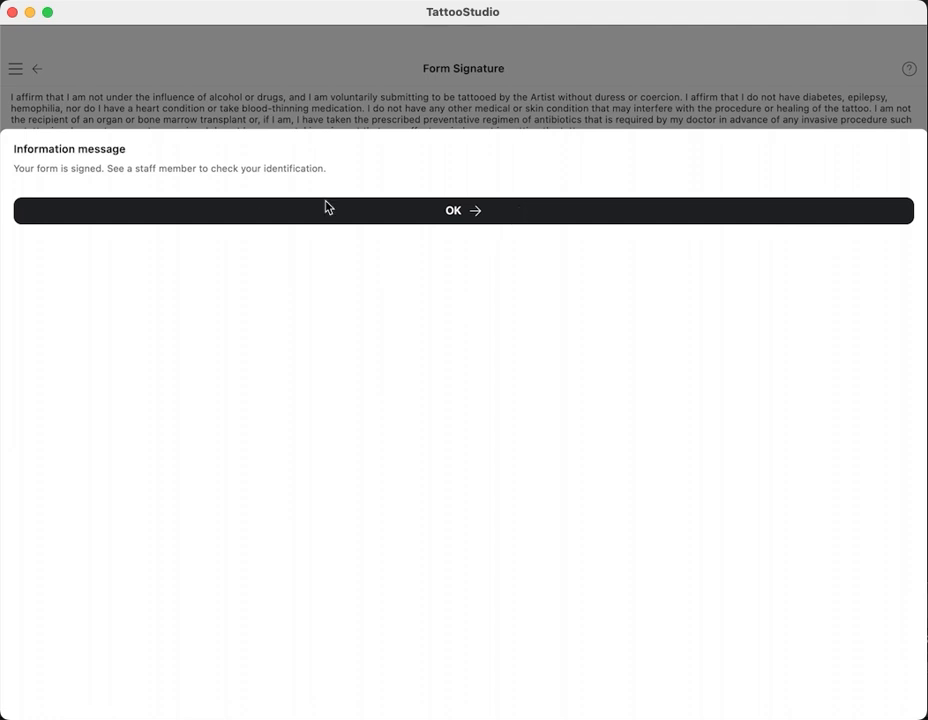
{"action": "left_click", "coordinate": [507, 214]}
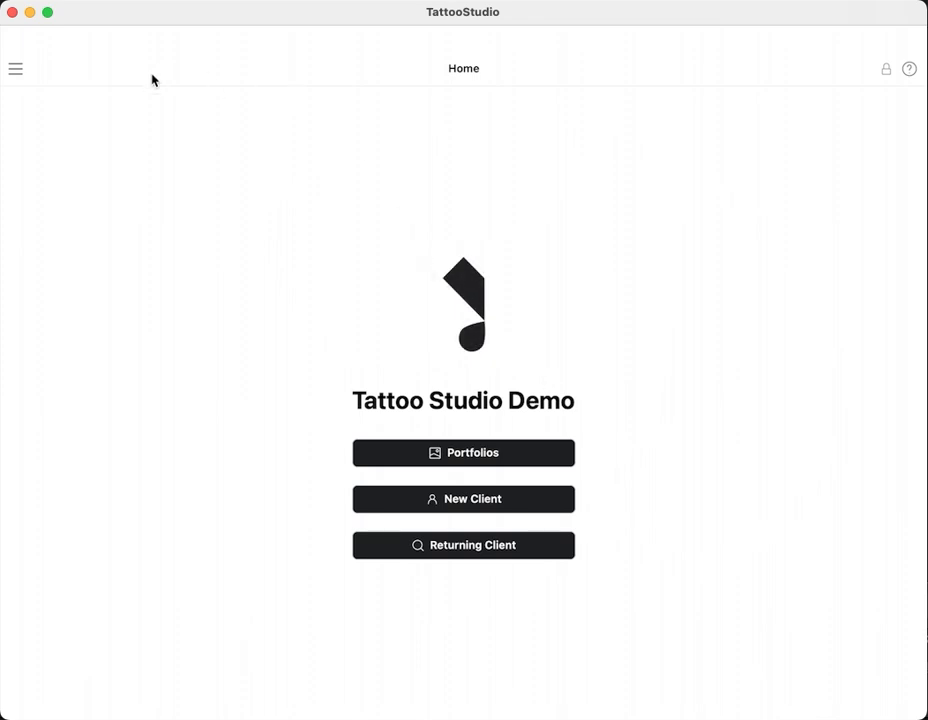
- Unlock the staff menu with the staff PIN and open the top queue entry's actions
{"action": "left_click", "coordinate": [16, 70]}
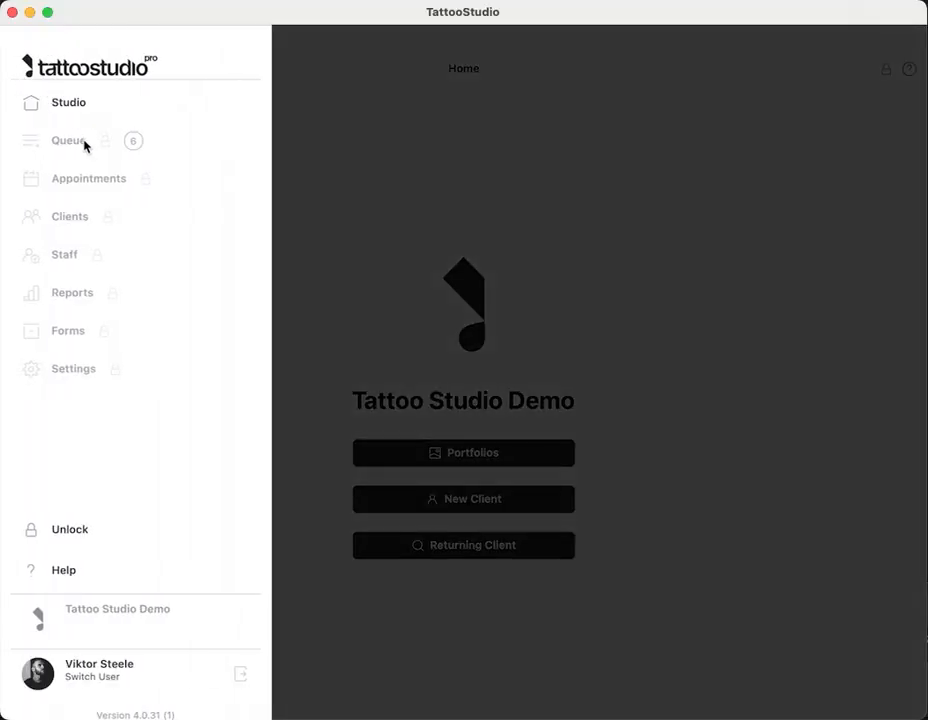
{"action": "left_click", "coordinate": [82, 537]}
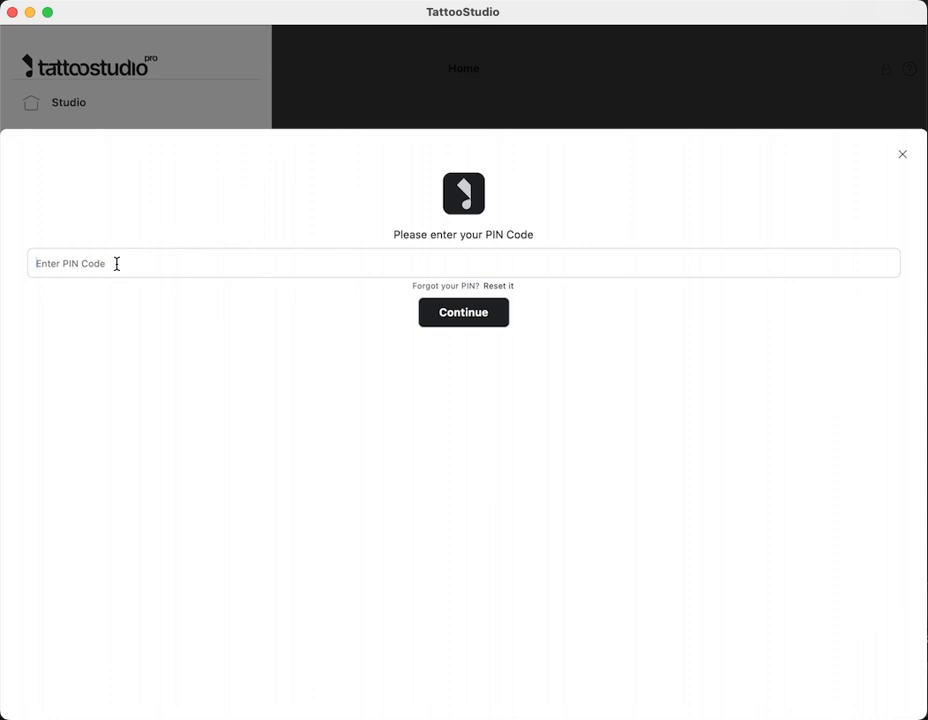
{"action": "type", "text": "••"}
{"action": "left_click", "coordinate": [69, 149]}
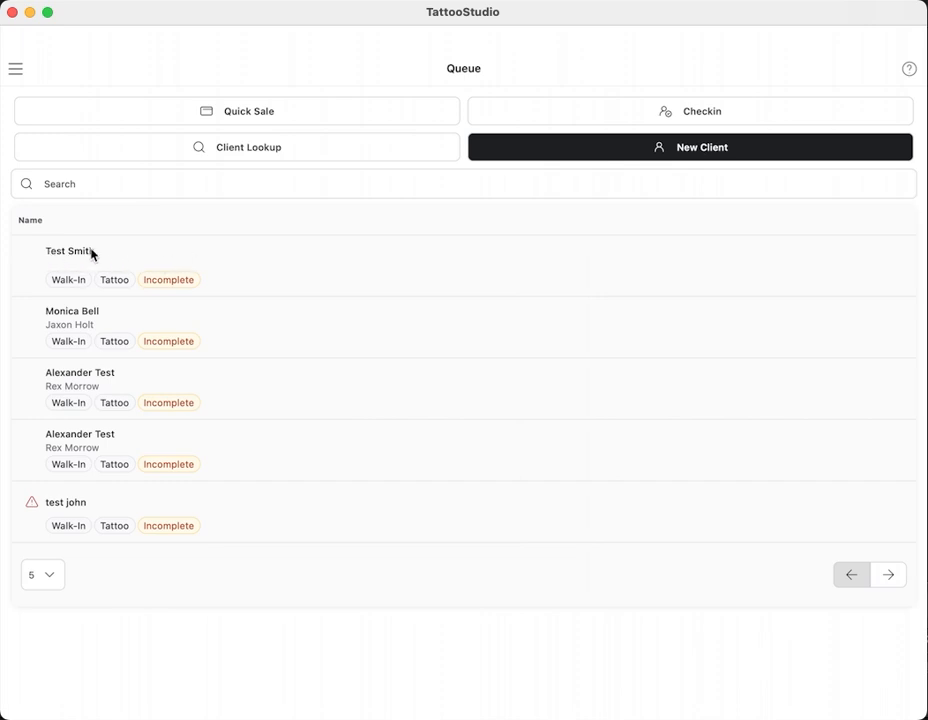
{"action": "left_click", "coordinate": [195, 284]}
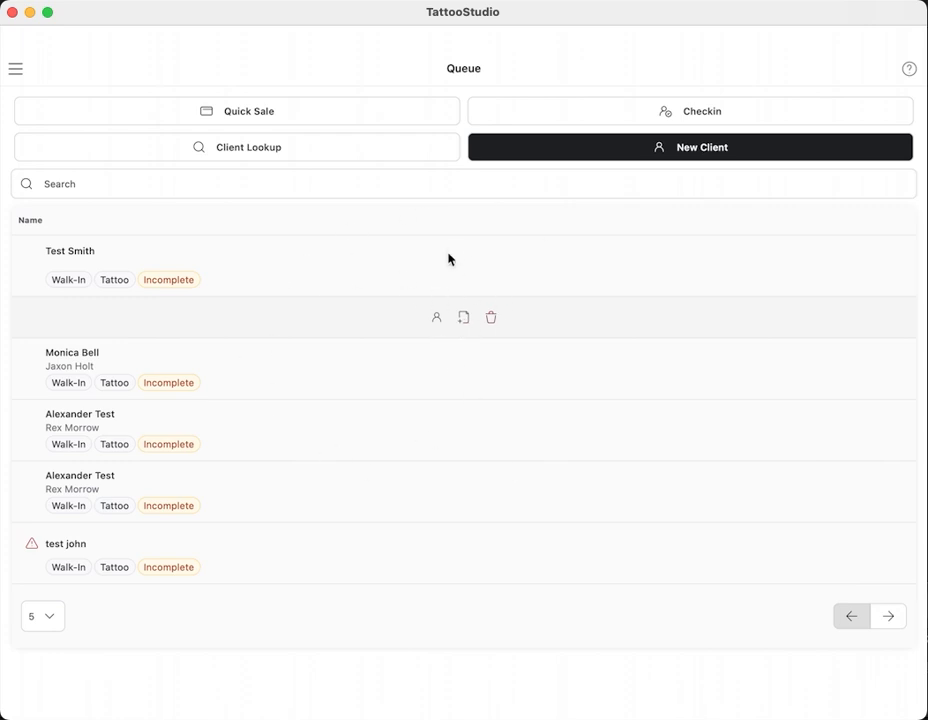
- Replace the top client's ID attachment with a newly captured ID photo
{"action": "left_click", "coordinate": [462, 318]}
{"action": "scroll", "coordinate": [350, 400], "scroll_direction": "down", "scroll_amount": 5}
{"action": "scroll", "coordinate": [590, 468], "scroll_direction": "down", "scroll_amount": 1}
{"action": "scroll", "coordinate": [536, 451], "scroll_direction": "down", "scroll_amount": 1}
{"action": "left_click", "coordinate": [887, 541]}
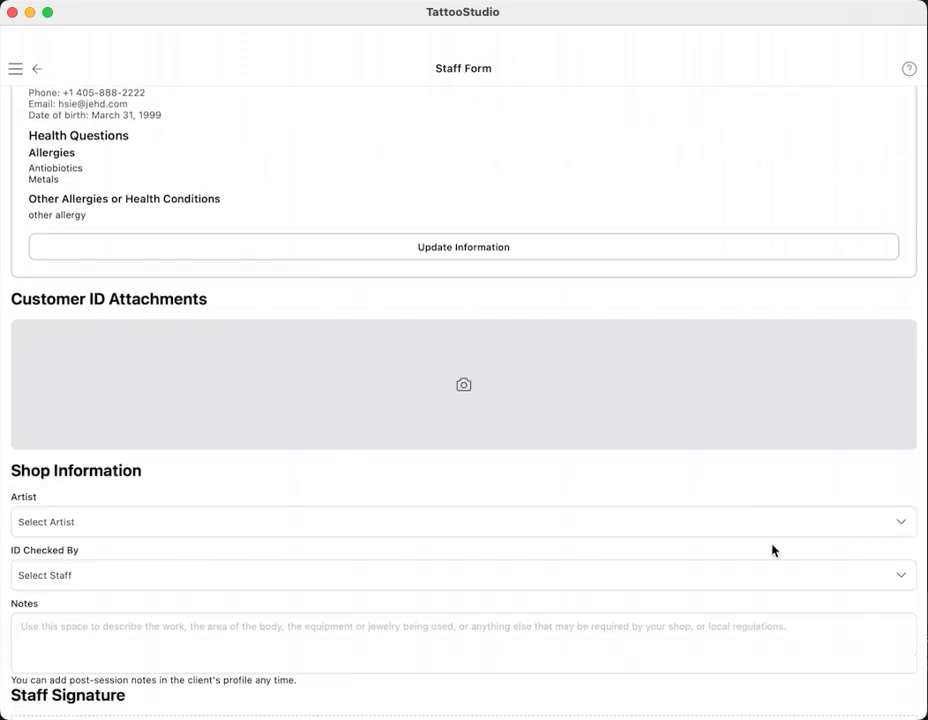
{"action": "scroll", "coordinate": [534, 522], "scroll_direction": "up", "scroll_amount": 2}
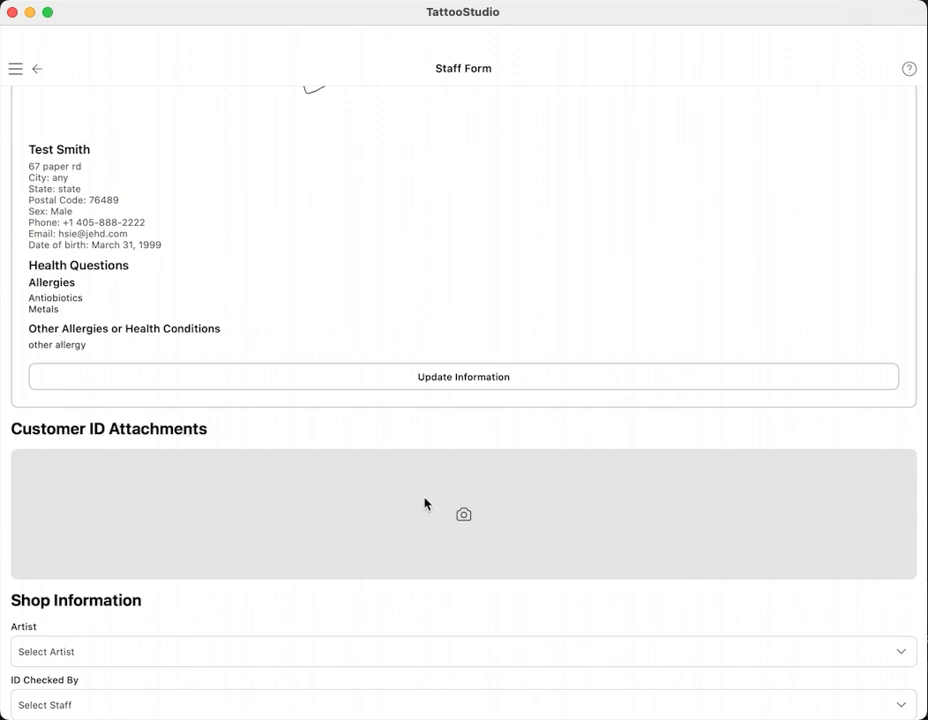
{"action": "left_click", "coordinate": [461, 511]}
{"action": "left_click", "coordinate": [466, 697]}
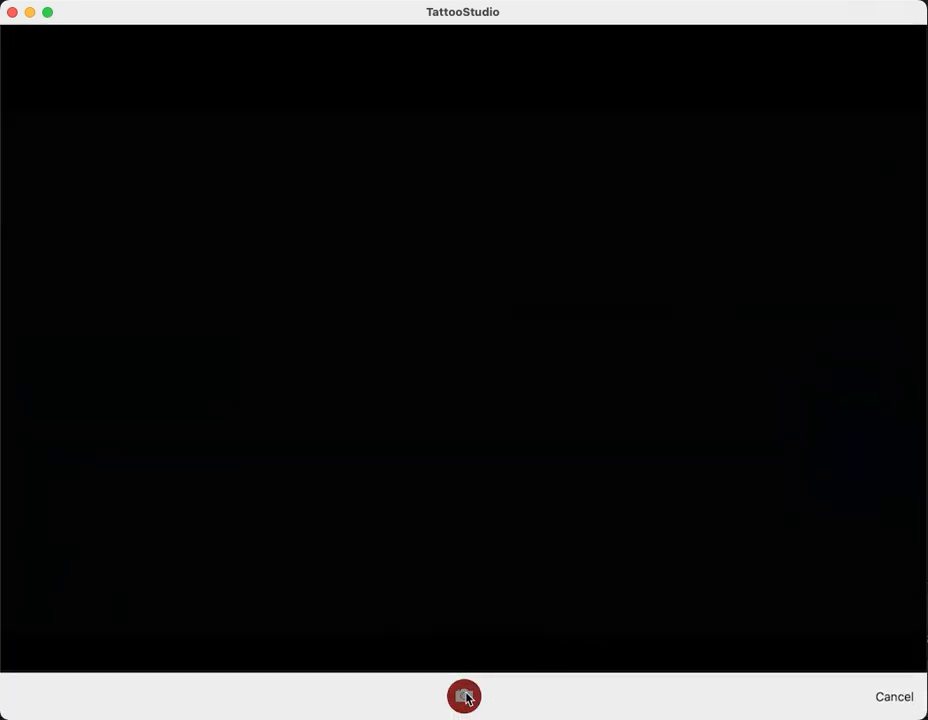
{"action": "left_click", "coordinate": [885, 697]}
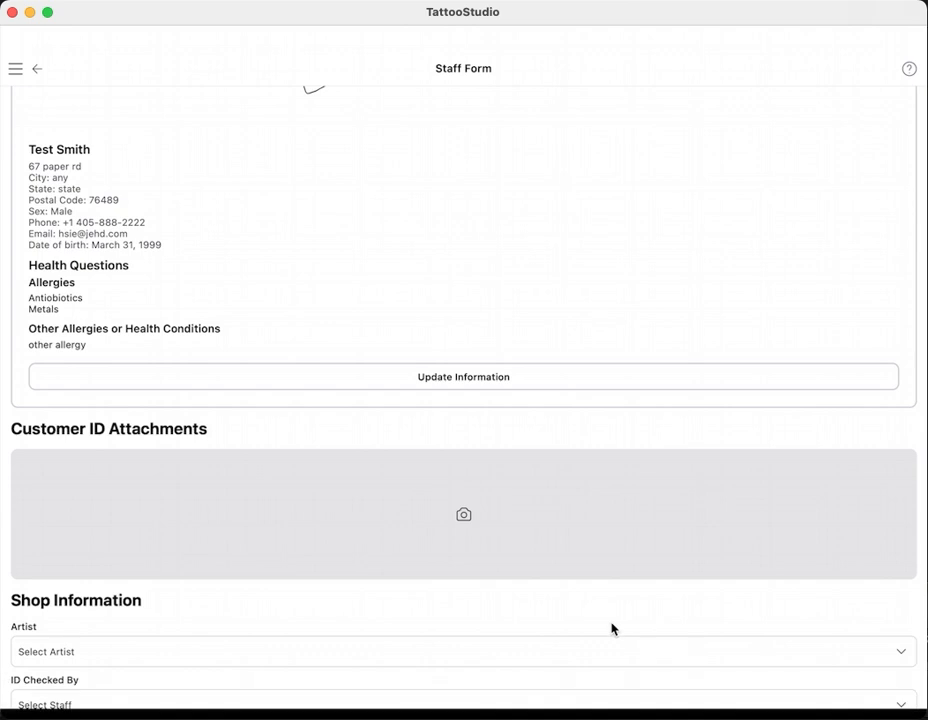
- Choose the Artist and ID Checked By staff member, then add the form to the queue
{"action": "scroll", "coordinate": [565, 459], "scroll_direction": "down", "scroll_amount": 5}
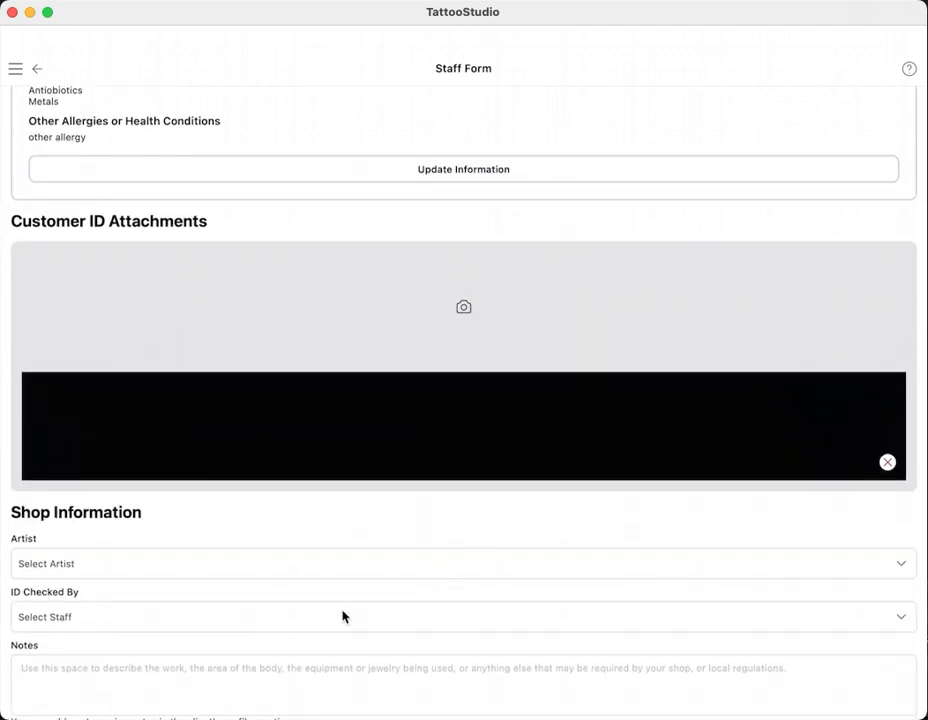
{"action": "left_click", "coordinate": [344, 615]}
{"action": "left_click", "coordinate": [128, 279]}
{"action": "left_click", "coordinate": [197, 617]}
{"action": "left_click", "coordinate": [145, 232]}
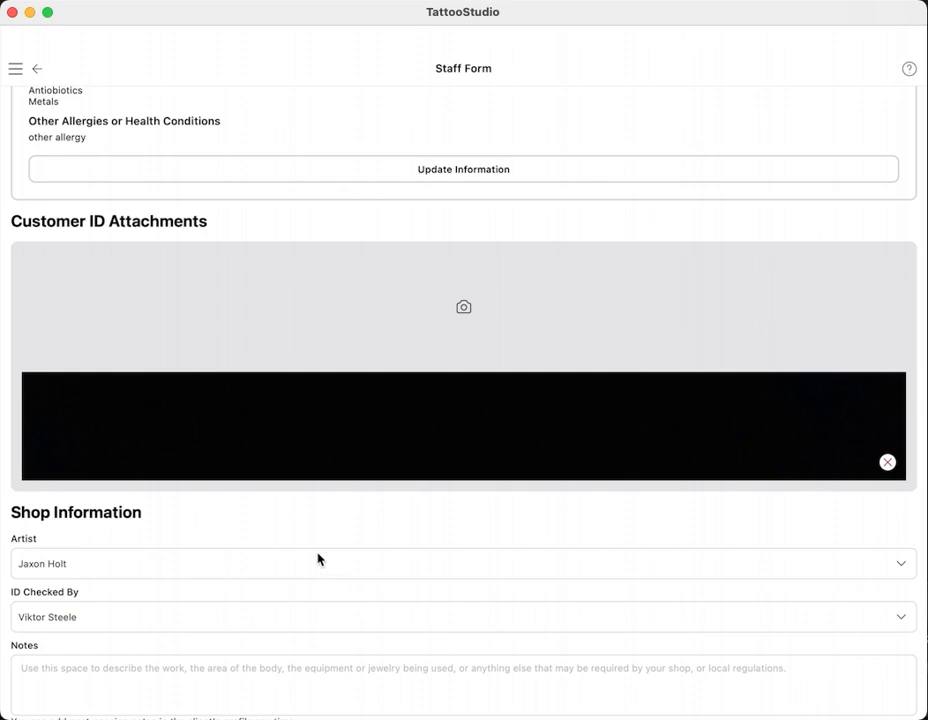
{"action": "scroll", "coordinate": [342, 381], "scroll_direction": "down", "scroll_amount": 4}
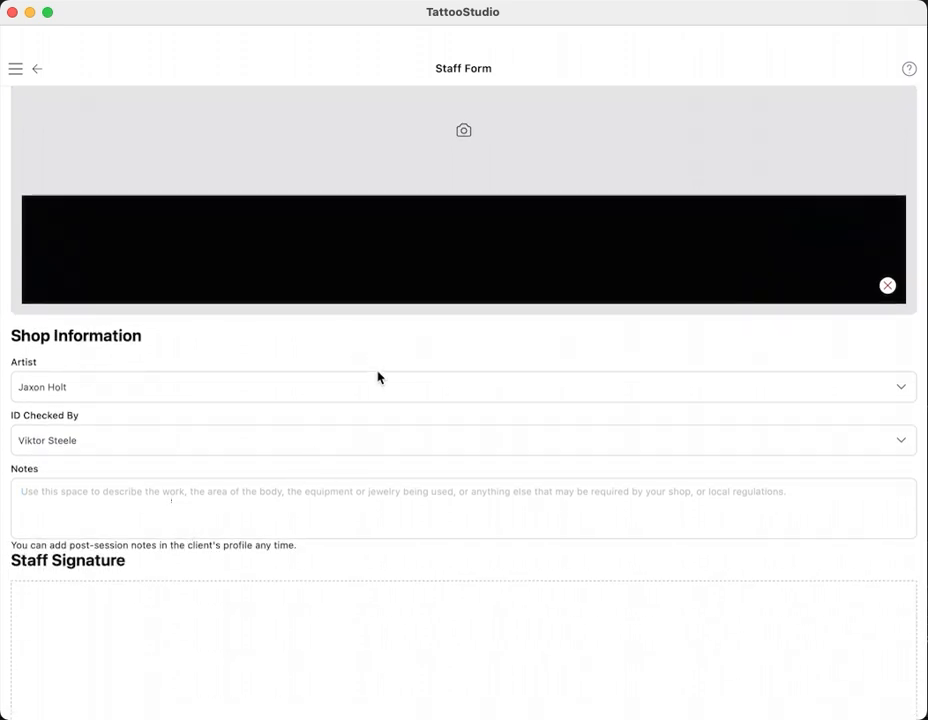
{"action": "scroll", "coordinate": [378, 377], "scroll_direction": "up", "scroll_amount": 12}
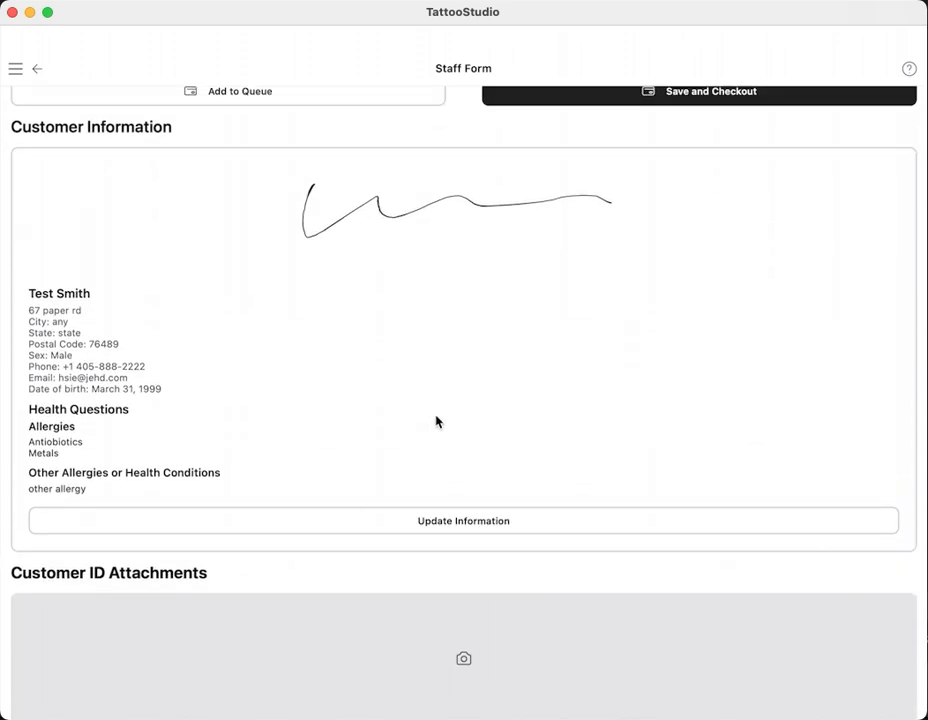
{"action": "left_click", "coordinate": [223, 116]}
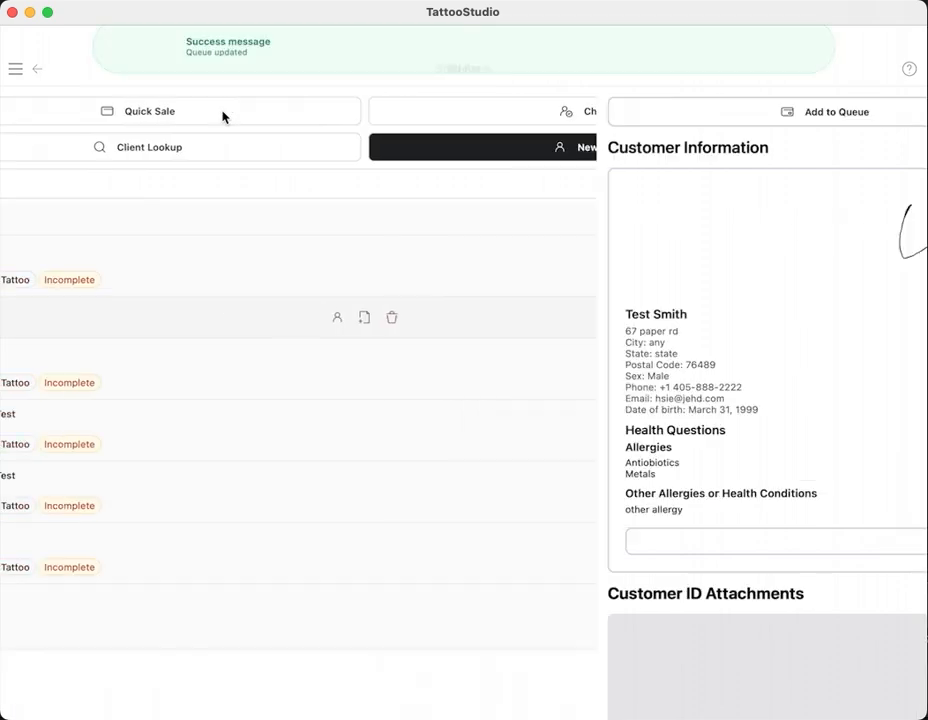
- Reopen the queued client's staff form from its row actions
{"action": "left_click", "coordinate": [287, 267]}
{"action": "left_click", "coordinate": [285, 264]}
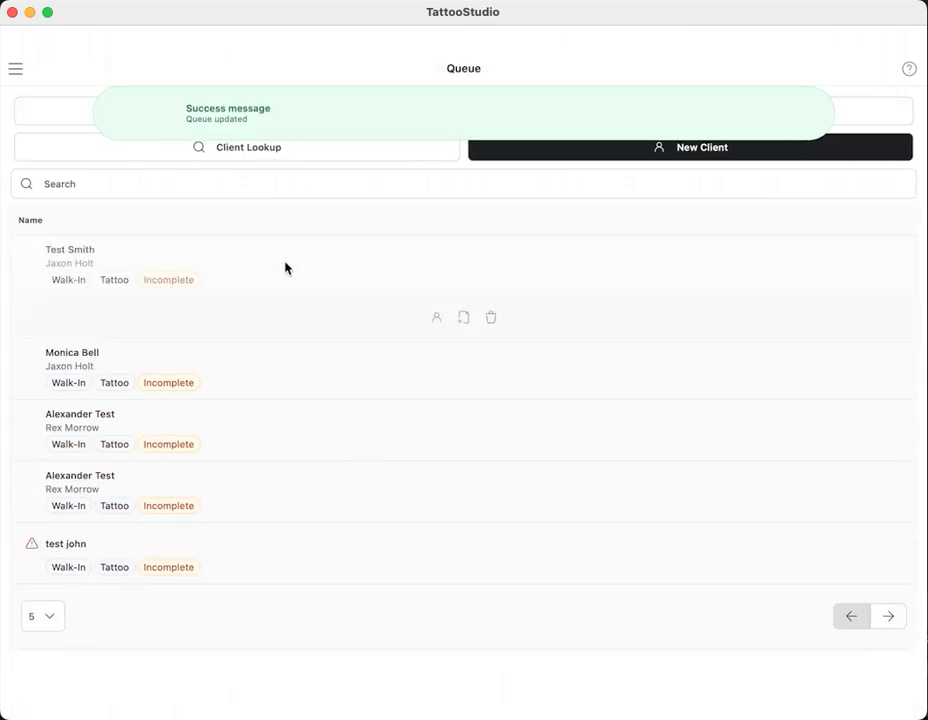
{"action": "left_click", "coordinate": [390, 272]}
{"action": "left_click", "coordinate": [361, 270]}
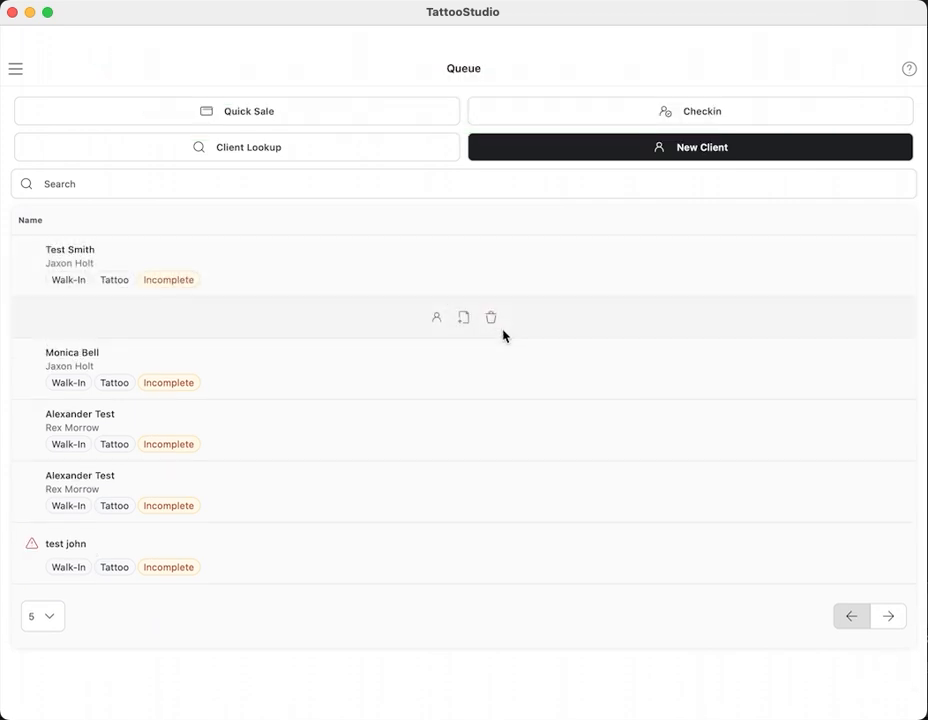
{"action": "left_click", "coordinate": [462, 318]}
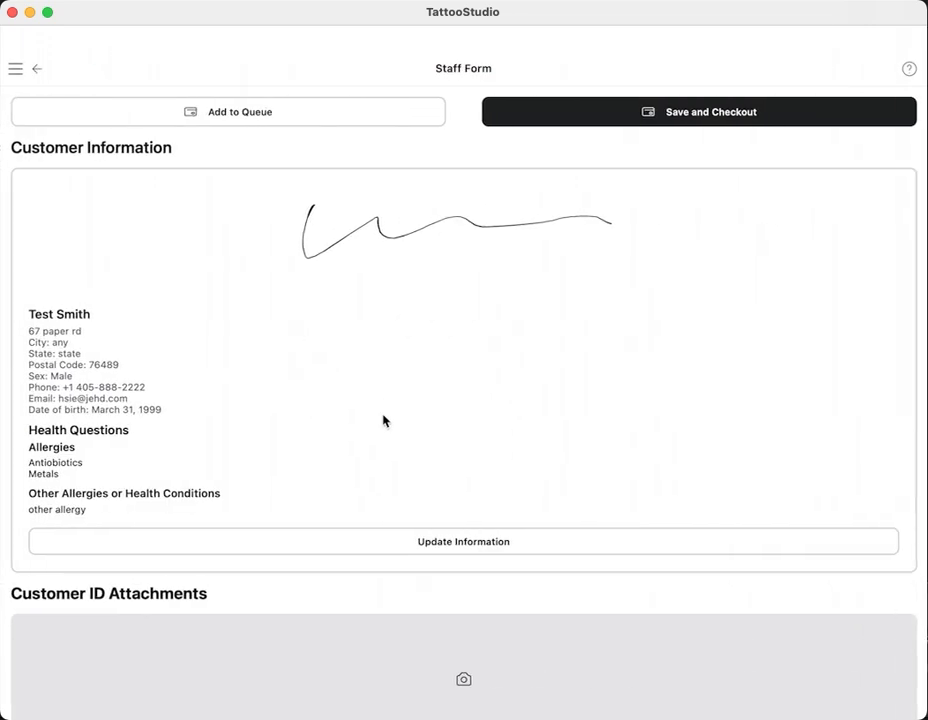
{"action": "scroll", "coordinate": [379, 406], "scroll_direction": "down", "scroll_amount": 5}
{"action": "scroll", "coordinate": [414, 232], "scroll_direction": "down", "scroll_amount": 2}
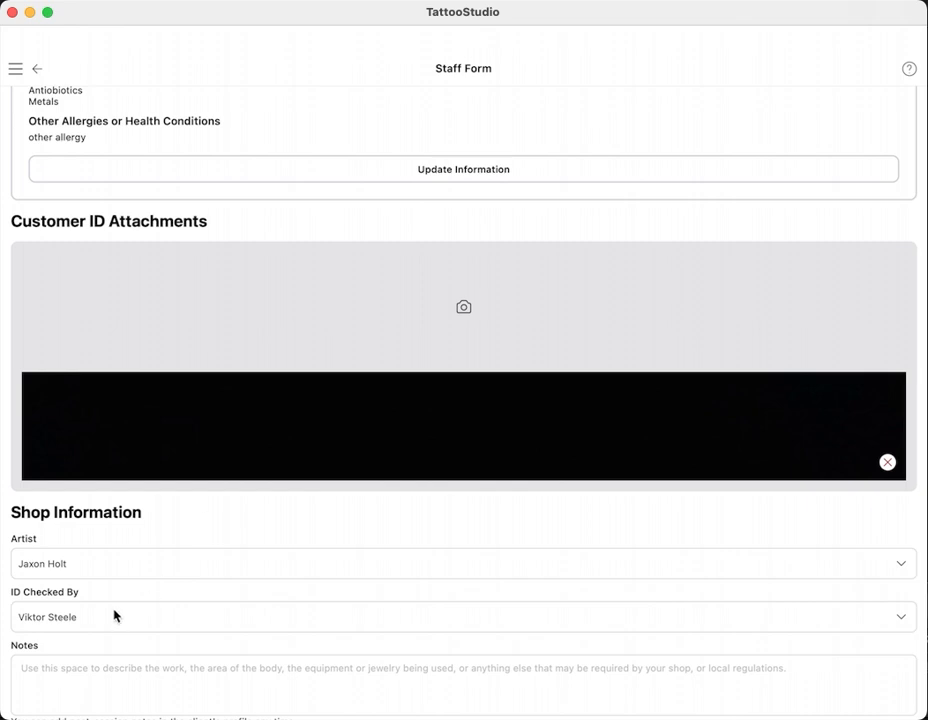
{"action": "scroll", "coordinate": [118, 655], "scroll_direction": "down", "scroll_amount": 3}
- Add the note 'add some notes', sign as staff, and save for checkout
{"action": "left_click", "coordinate": [140, 513]}
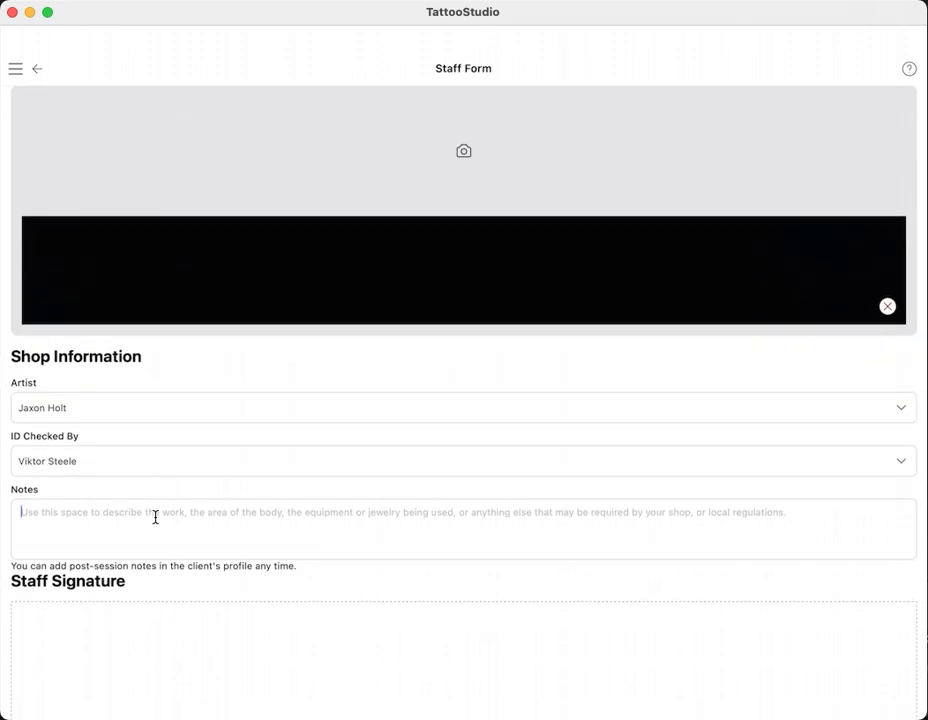
{"action": "type", "text": "add some"}
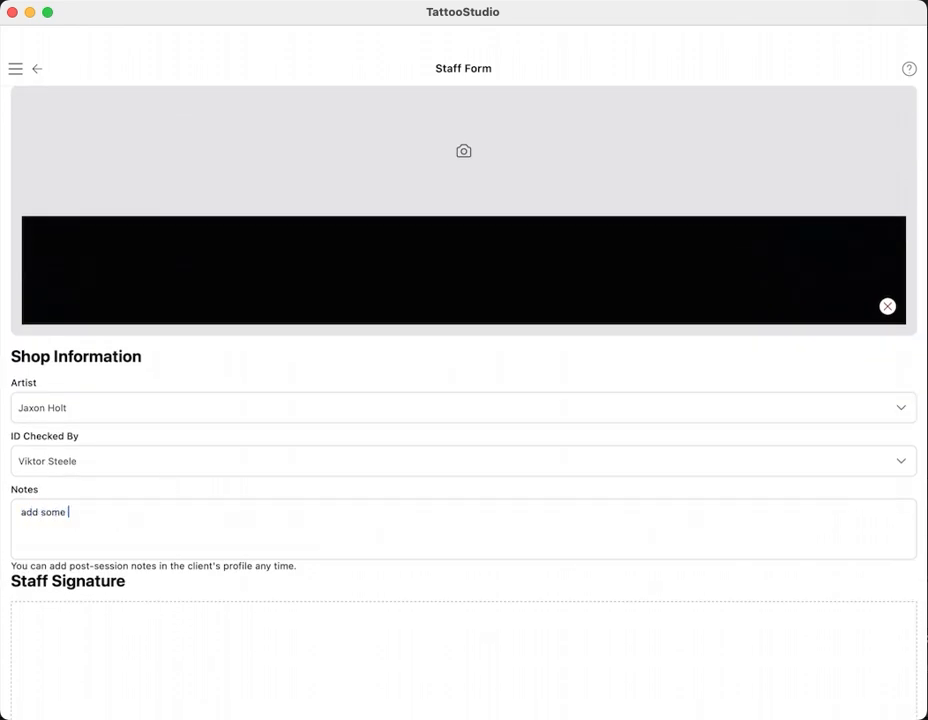
{"action": "scroll", "coordinate": [330, 570], "scroll_direction": "down", "scroll_amount": 1}
{"action": "left_click_drag", "start_coordinate": [214, 600], "coordinate": [690, 633]}
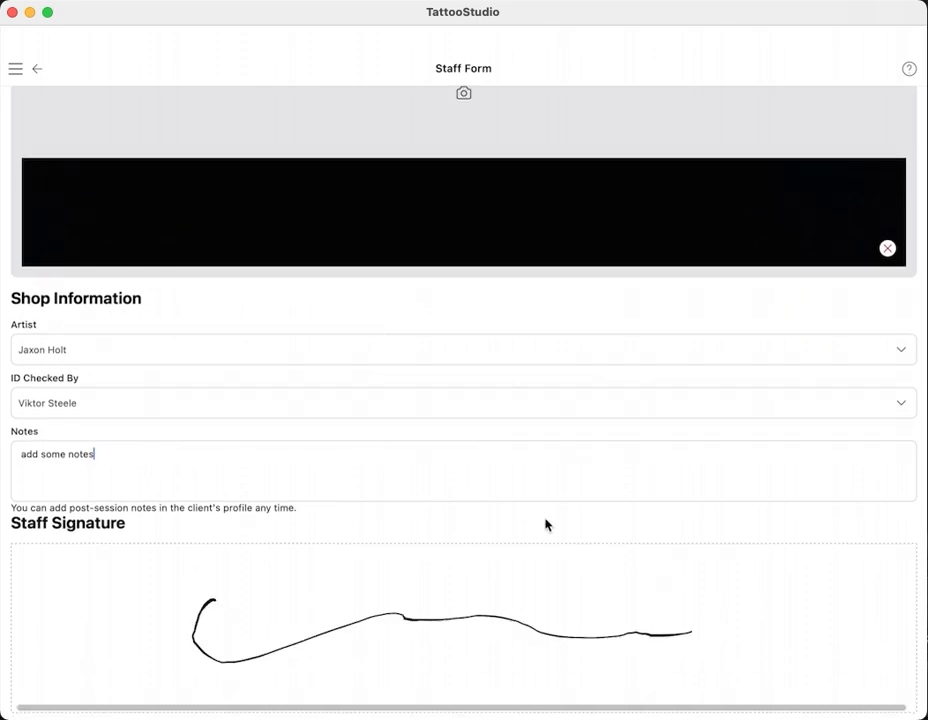
{"action": "scroll", "coordinate": [550, 550], "scroll_direction": "up", "scroll_amount": 2}
{"action": "scroll", "coordinate": [623, 557], "scroll_direction": "up", "scroll_amount": 10}
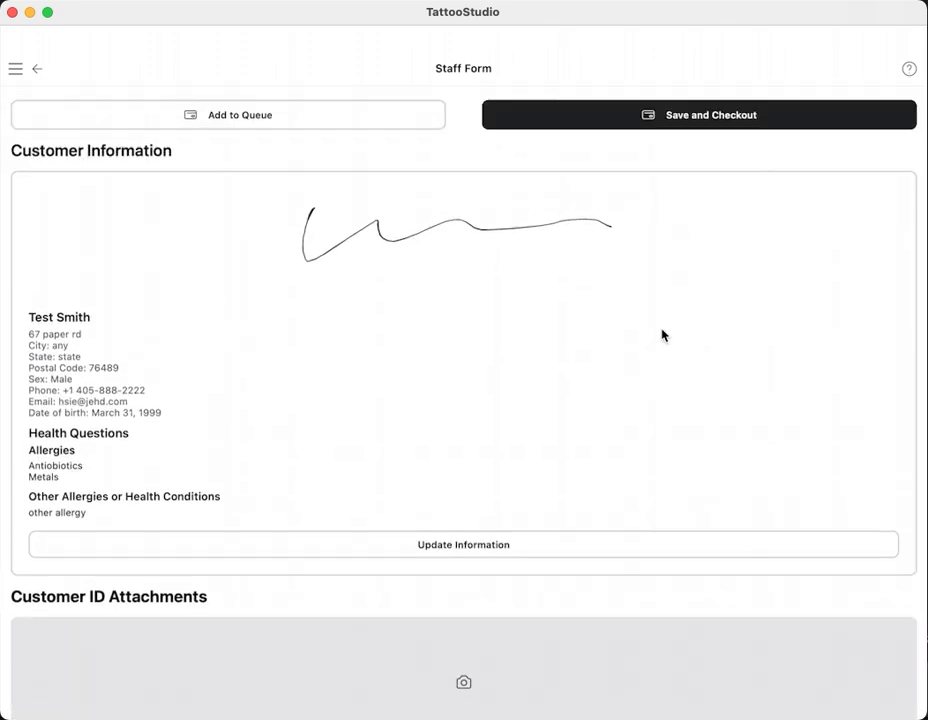
{"action": "left_click", "coordinate": [700, 116]}
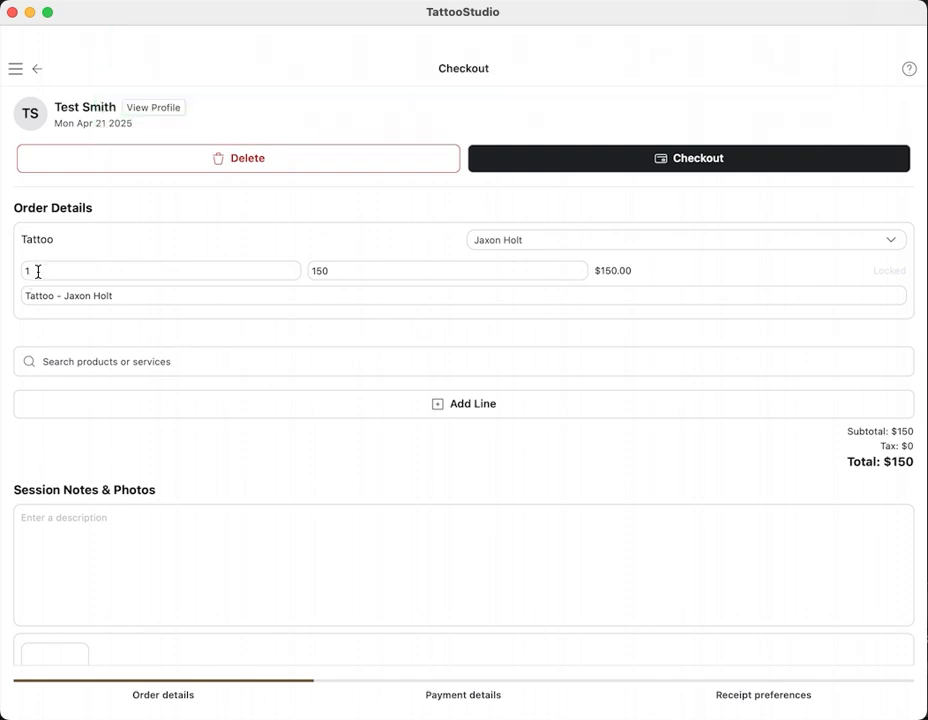
- Change the Tattoo quantity to 3, raising the line to $450
{"action": "double_click", "coordinate": [25, 269]}
{"action": "type", "text": "3"}
{"action": "key", "text": "Tab"}
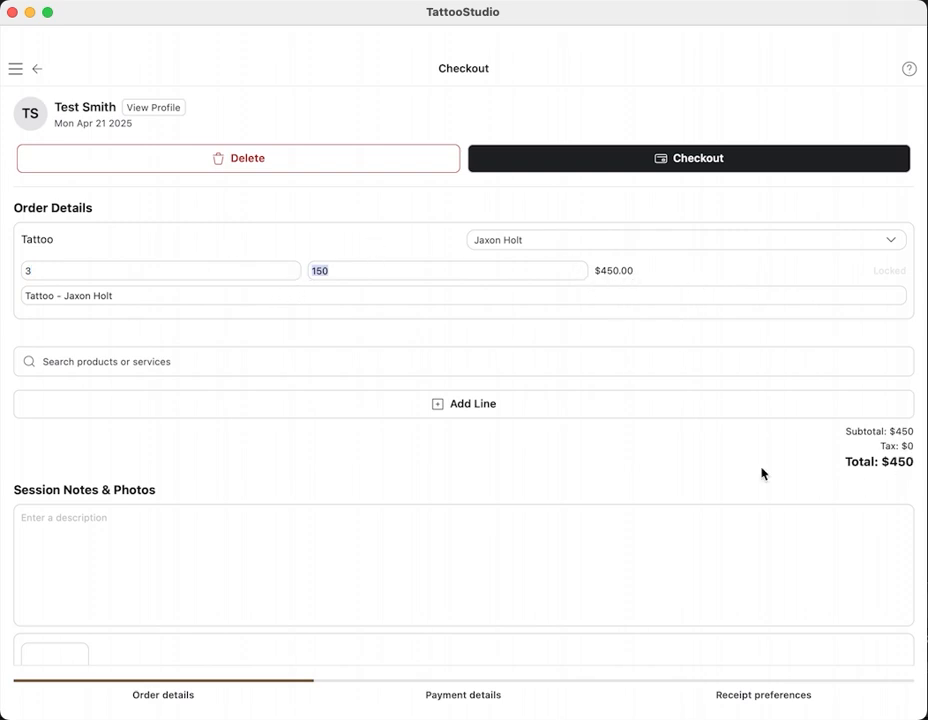
{"action": "scroll", "coordinate": [785, 473], "scroll_direction": "down", "scroll_amount": 2}
{"action": "left_click", "coordinate": [77, 444]}
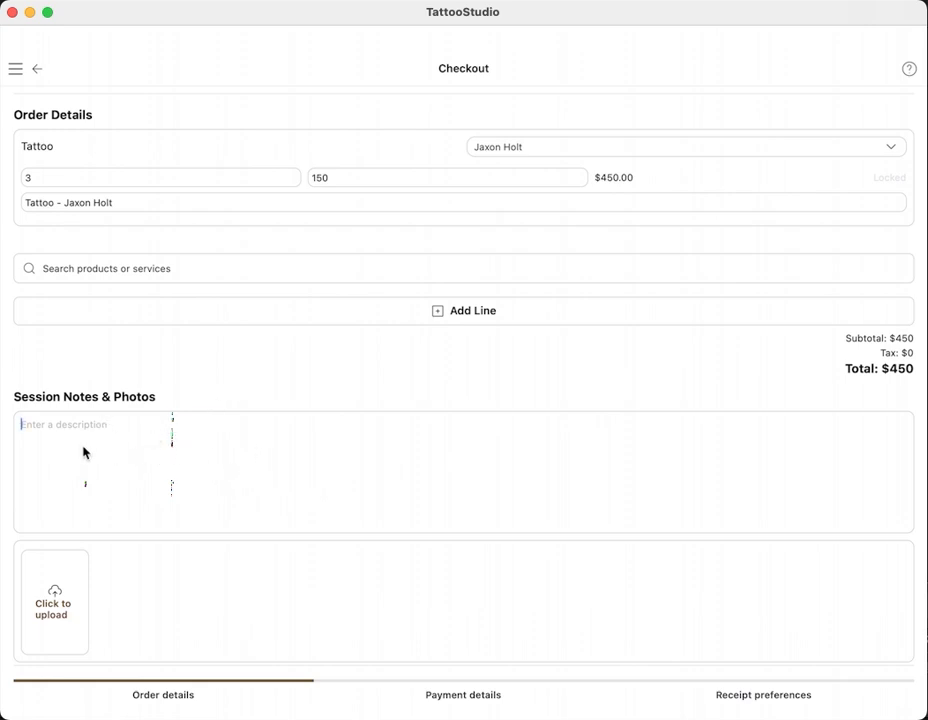
{"action": "scroll", "coordinate": [376, 470], "scroll_direction": "up", "scroll_amount": 2}
{"action": "scroll", "coordinate": [376, 480], "scroll_direction": "down", "scroll_amount": 2}
{"action": "scroll", "coordinate": [405, 380], "scroll_direction": "up", "scroll_amount": 2}
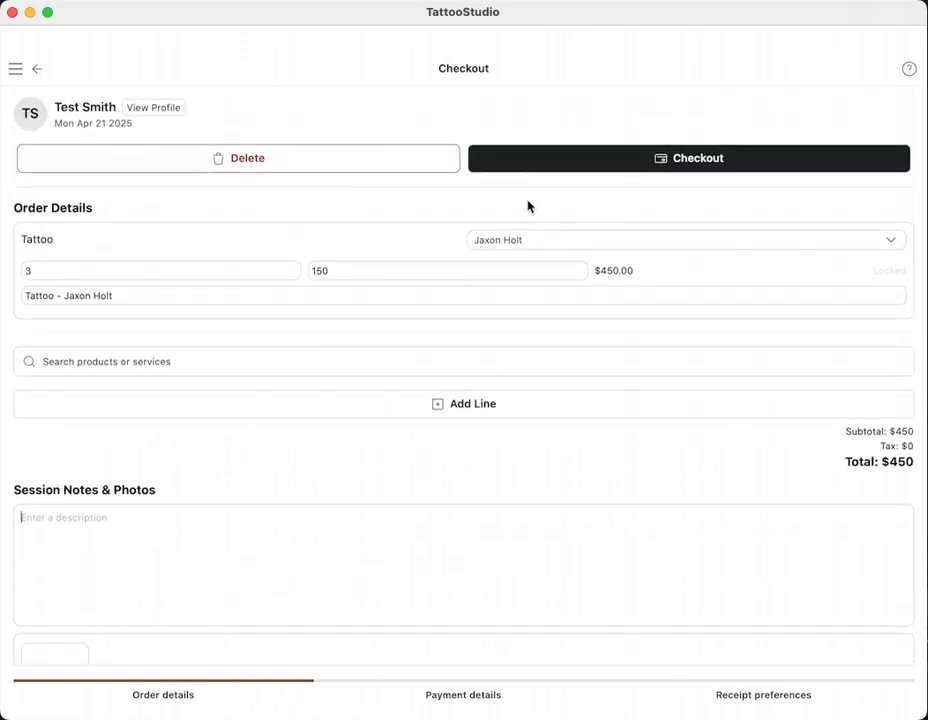
- Pay by Credit with a $40 tip and close the completed checkout
{"action": "left_click", "coordinate": [635, 159]}
{"action": "left_click", "coordinate": [228, 244]}
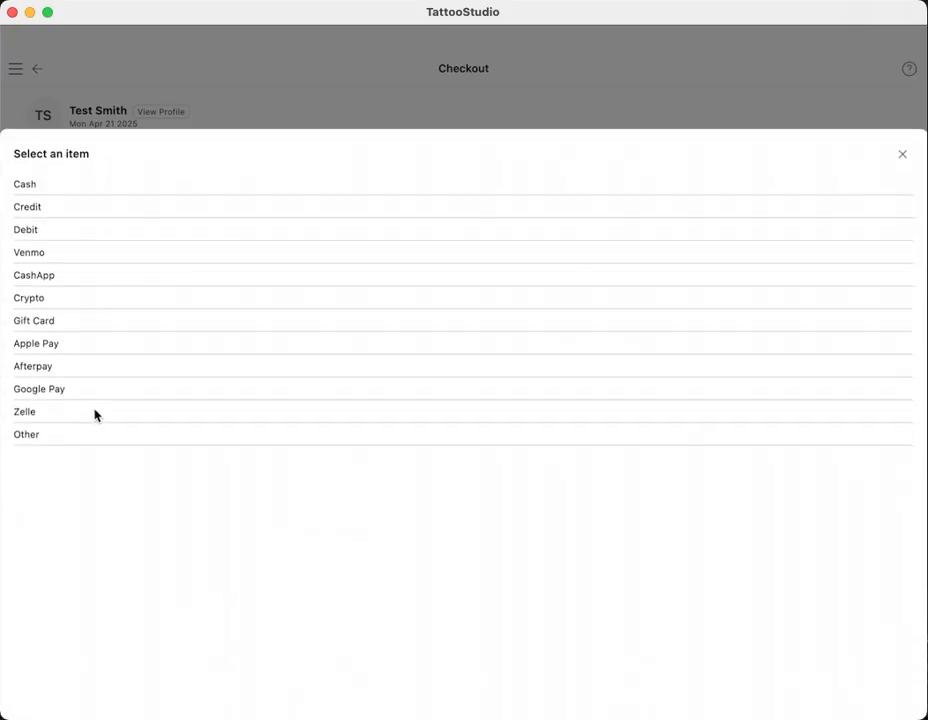
{"action": "left_click", "coordinate": [62, 203]}
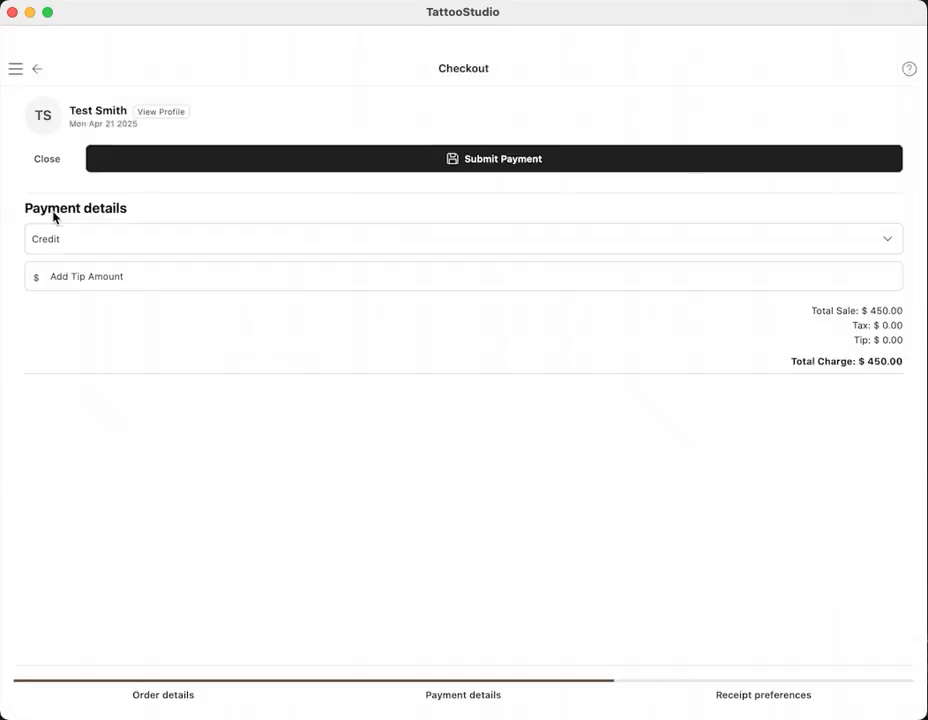
{"action": "left_click", "coordinate": [153, 276]}
{"action": "type", "text": "40"}
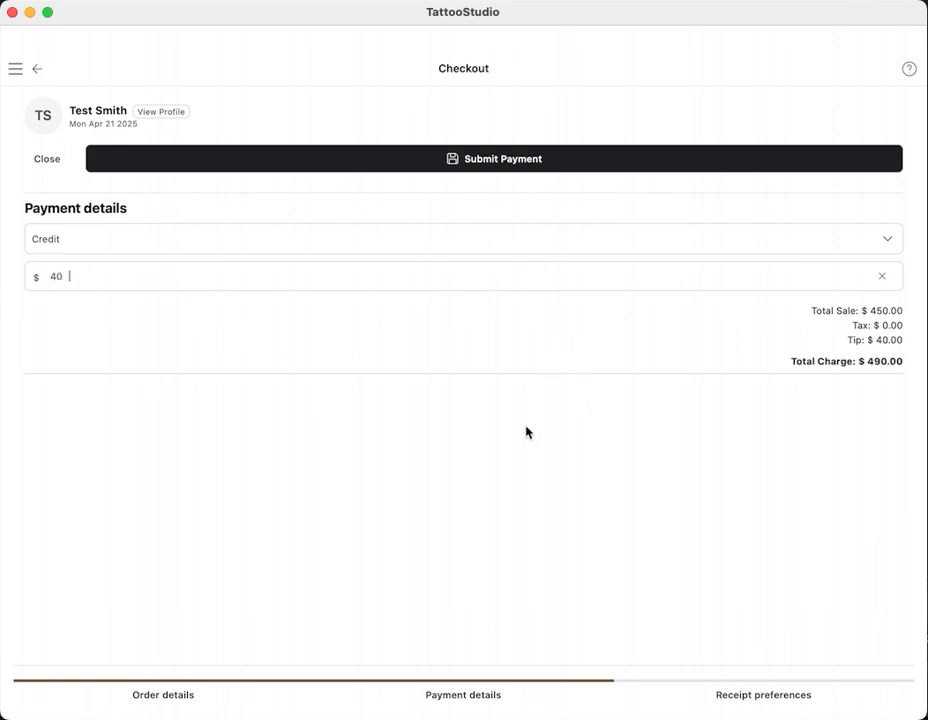
{"action": "left_click", "coordinate": [564, 155]}
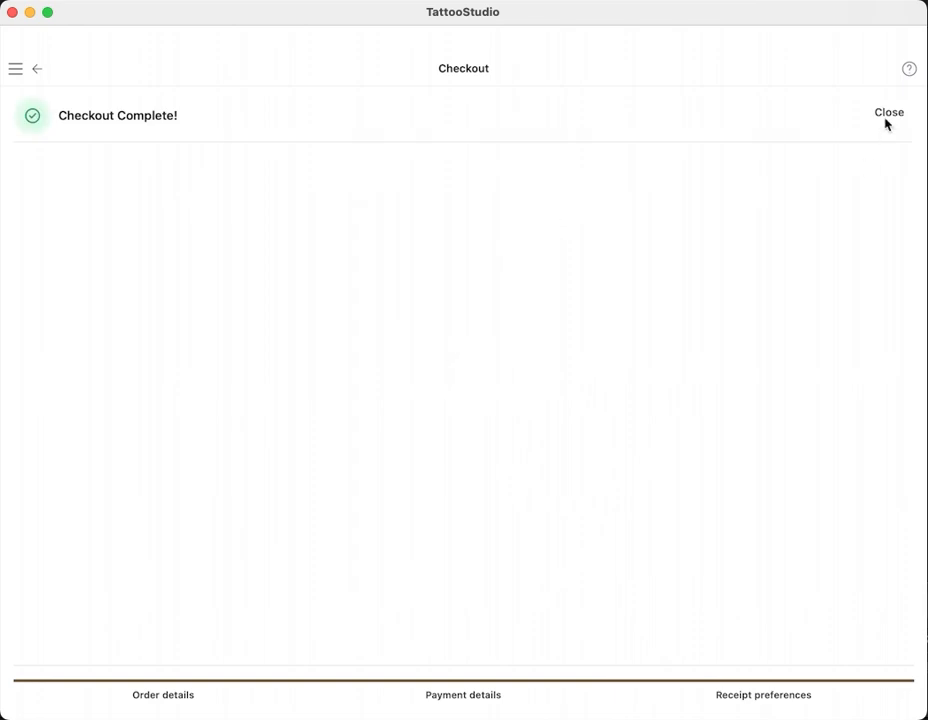
{"action": "left_click", "coordinate": [887, 114]}
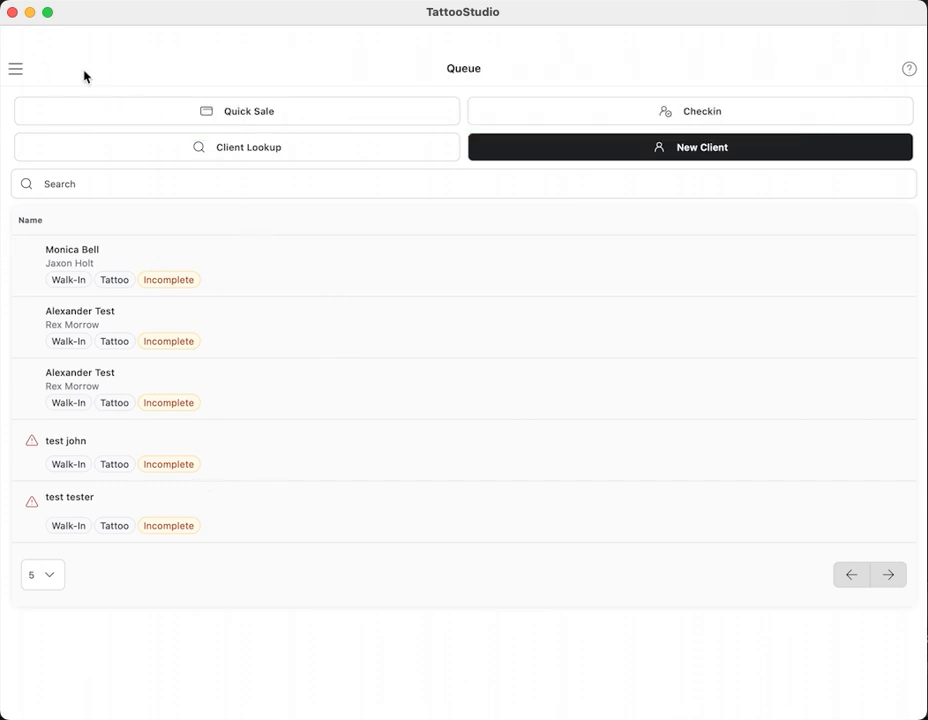
- Toggle the side navigation open and closed to land on the Queue, showing five Incomplete walk-ins
{"action": "left_click", "coordinate": [16, 71]}
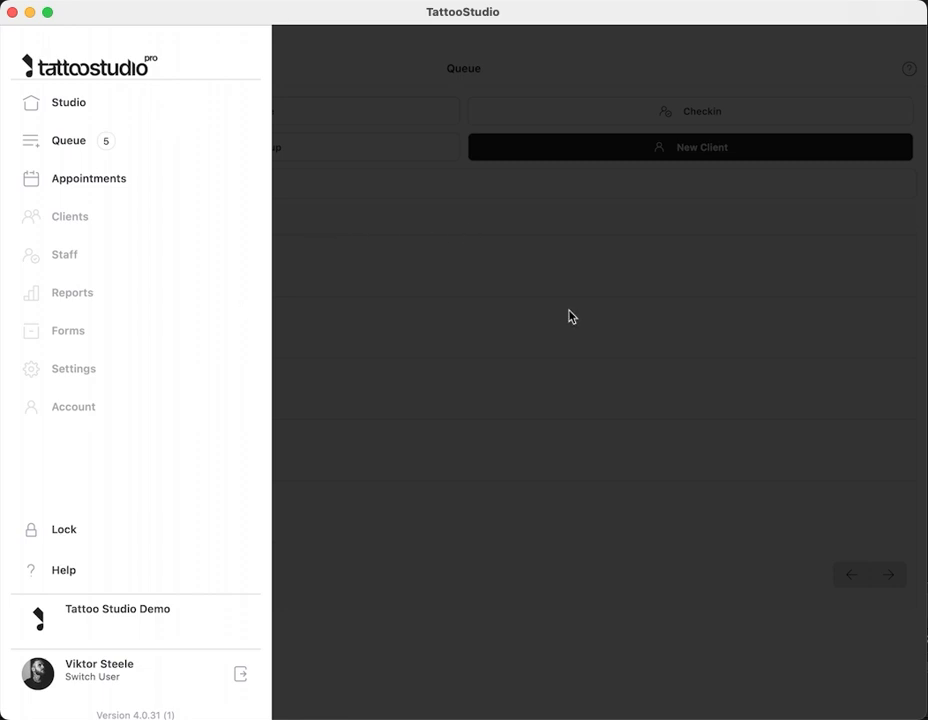
{"action": "left_click", "coordinate": [342, 473]}
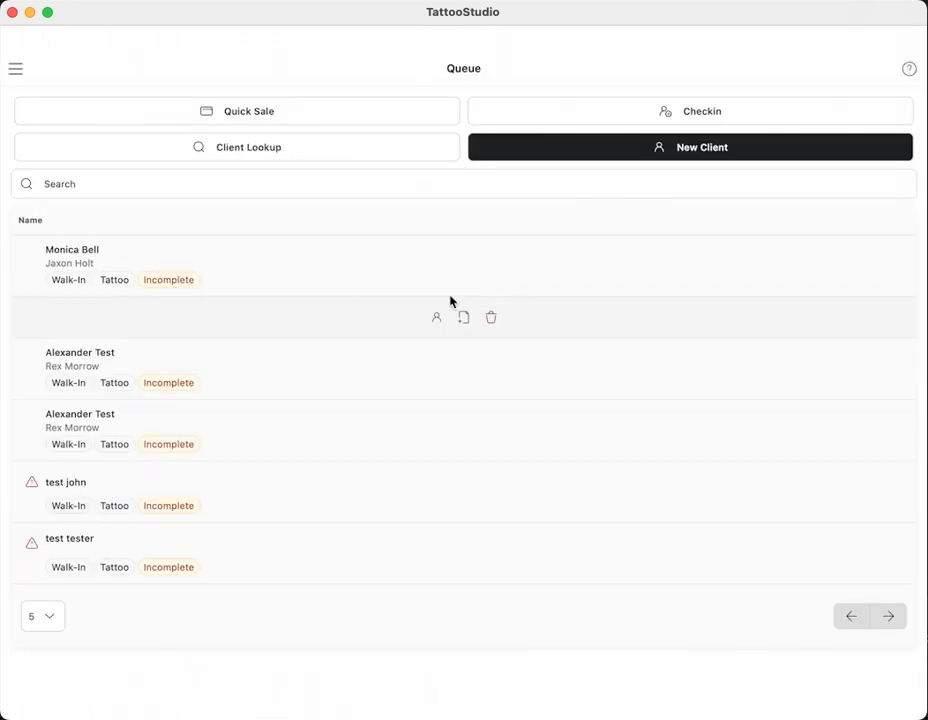